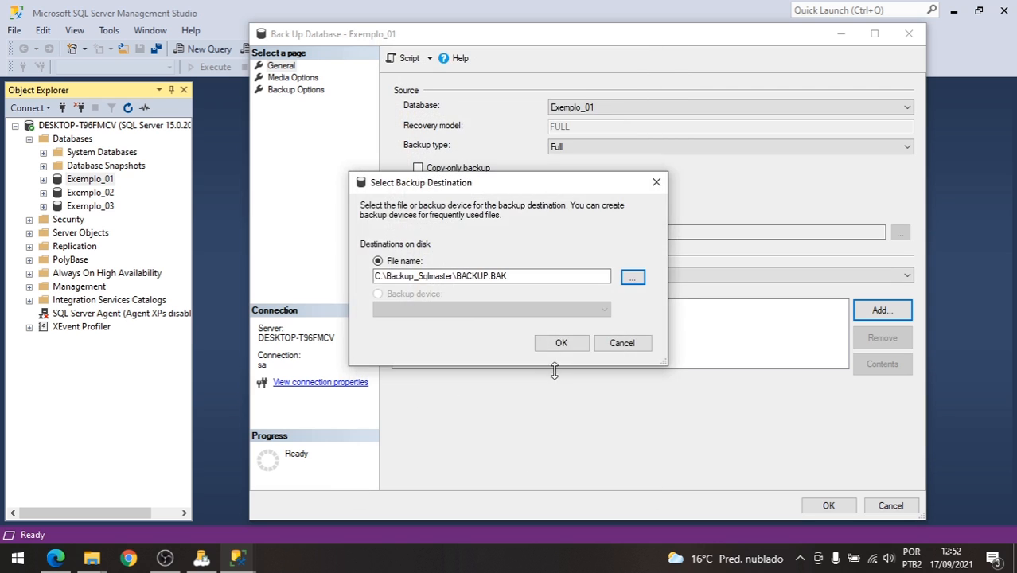
Run a full backup of the Exemplo_01 database to C:\Backup_Sqlmaster\BACKUP.BAK and dismiss the completion message
click(563, 344)
click(582, 306)
click(812, 507)
click(762, 306)
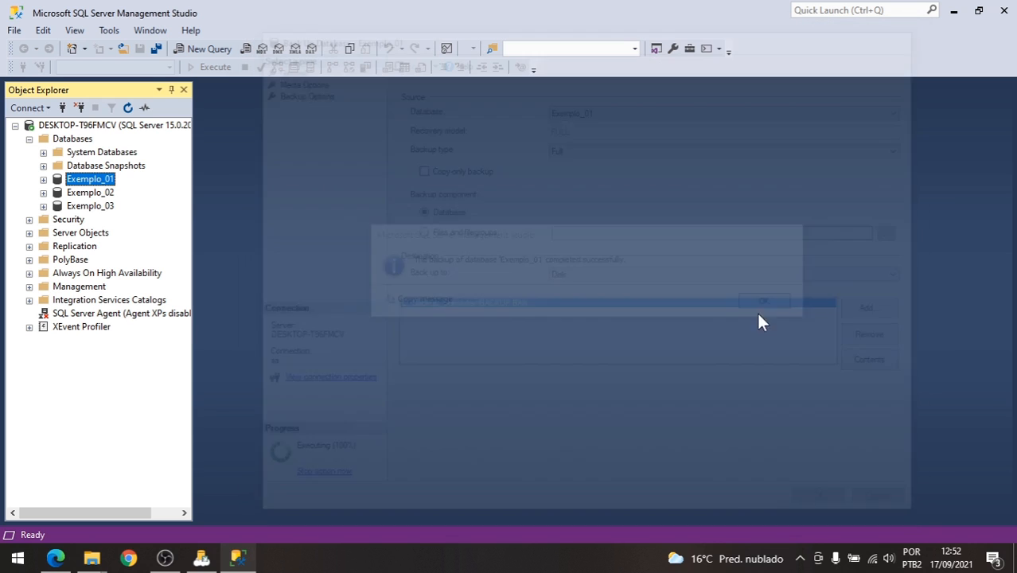
Minimize SQL Server Management Studio and switch to SQL Backup Master
click(956, 10)
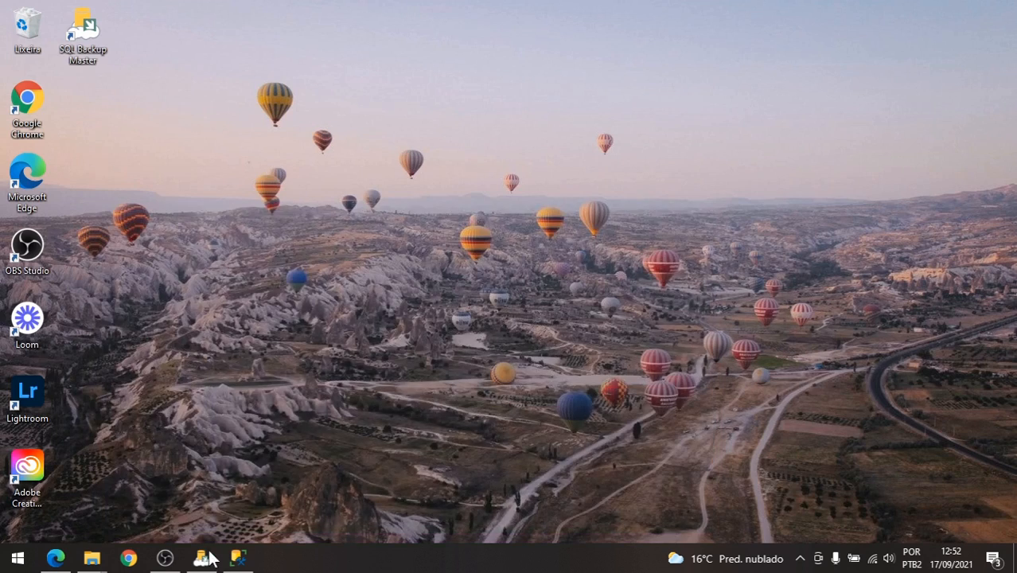
click(208, 555)
click(963, 115)
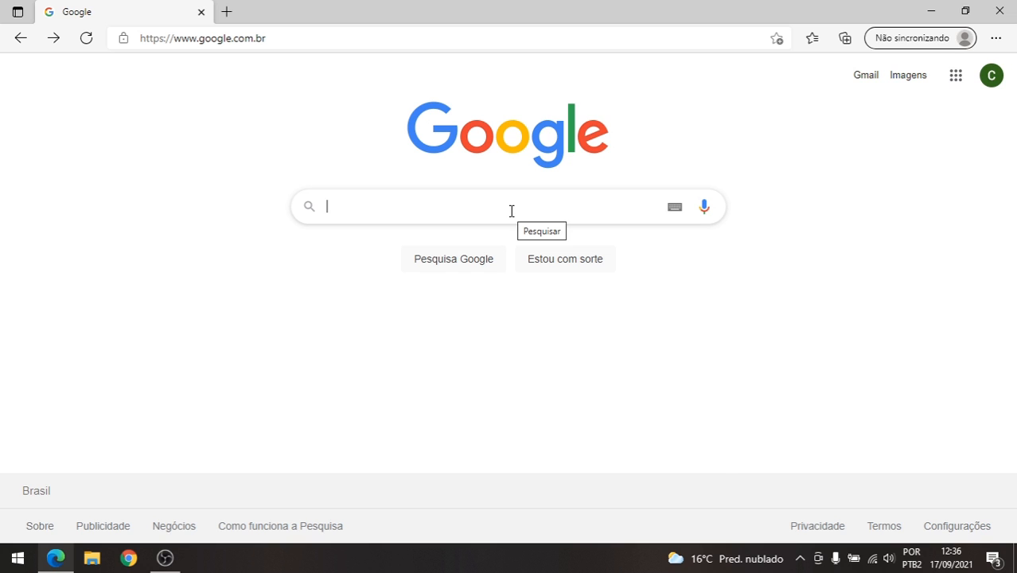
Search Google for "sql backup master" and open the official sqlbackupmaster.com site, dismissing the translation offer
text(sql backup )
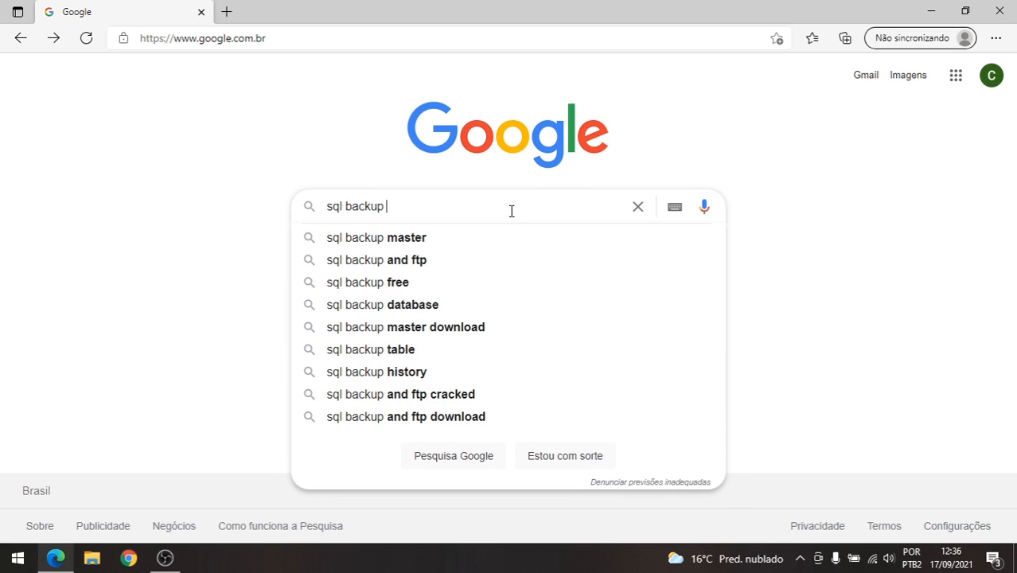
text(master)
key(Return)
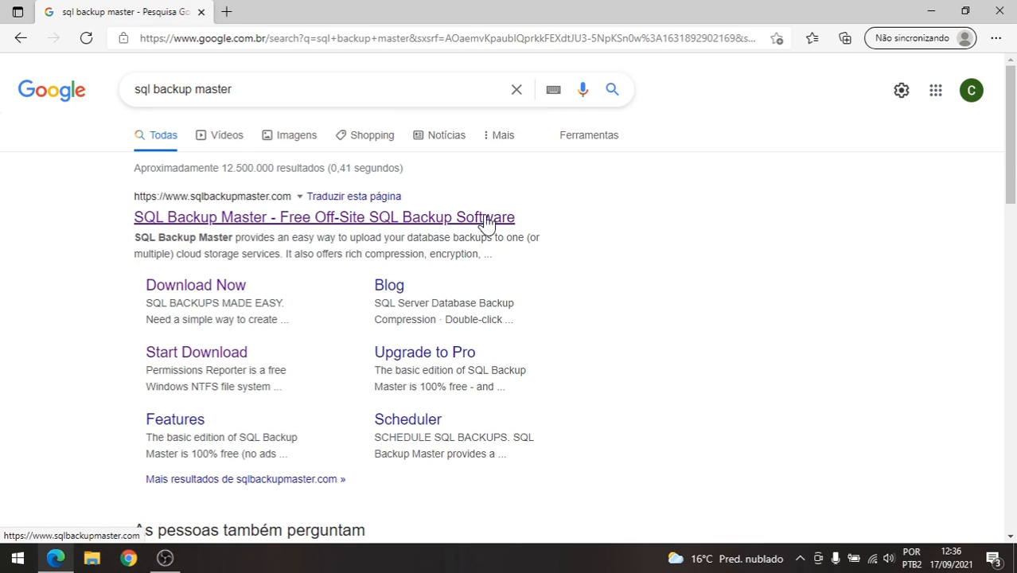
click(439, 219)
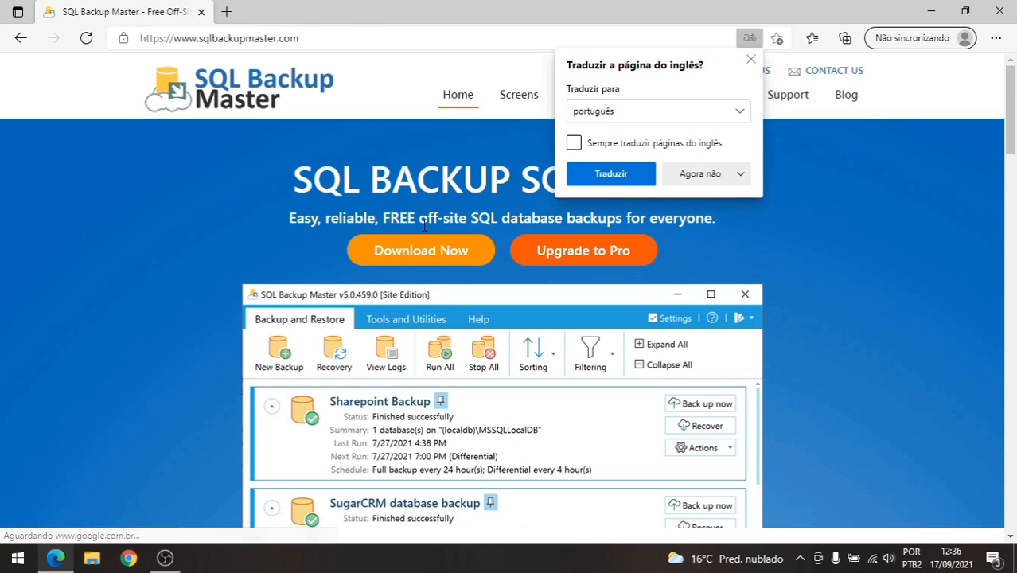
click(751, 61)
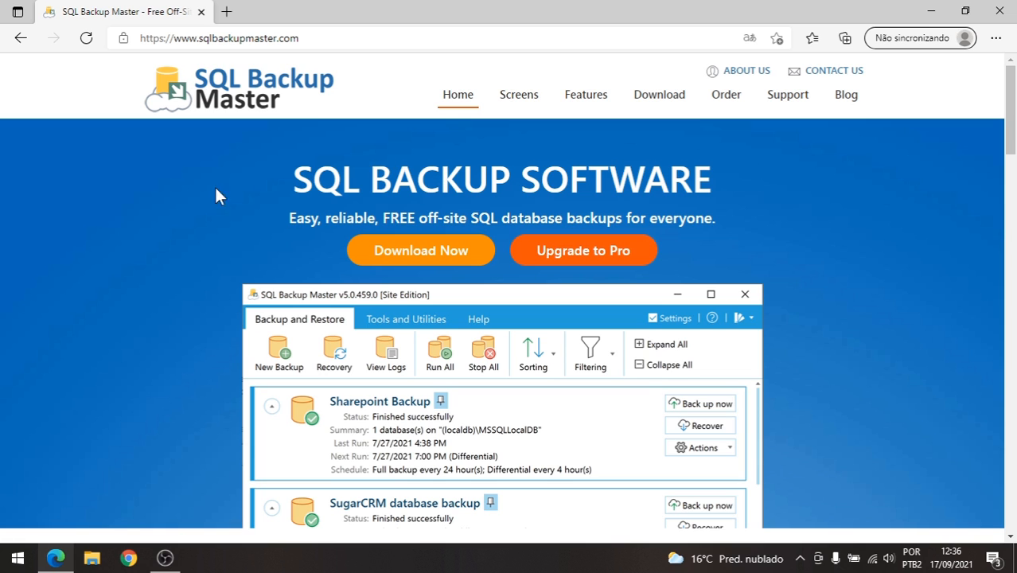
Review the supported platforms on the SQL Backup Master download page and download the installer
click(432, 252)
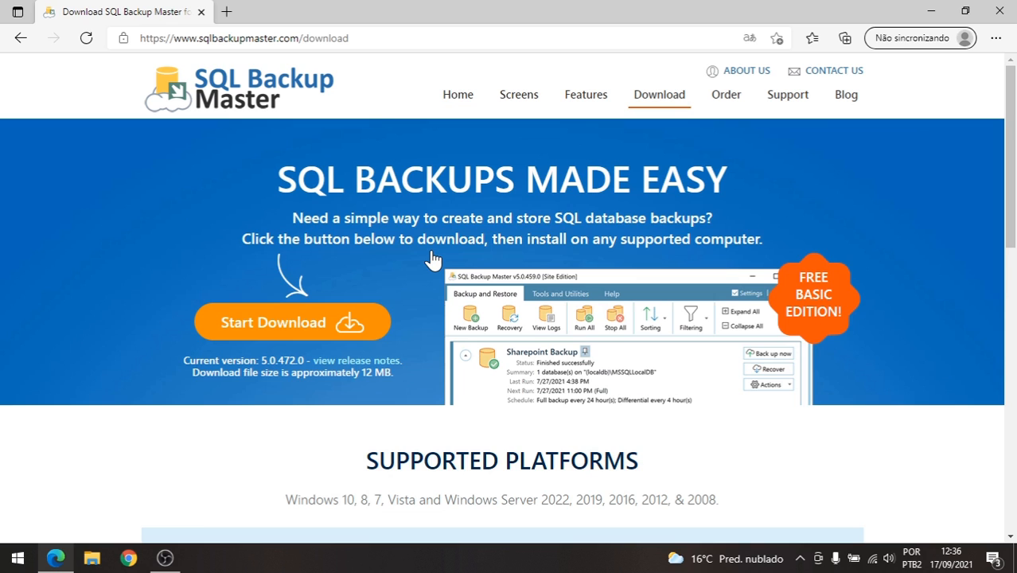
scroll(432, 259, down, 3)
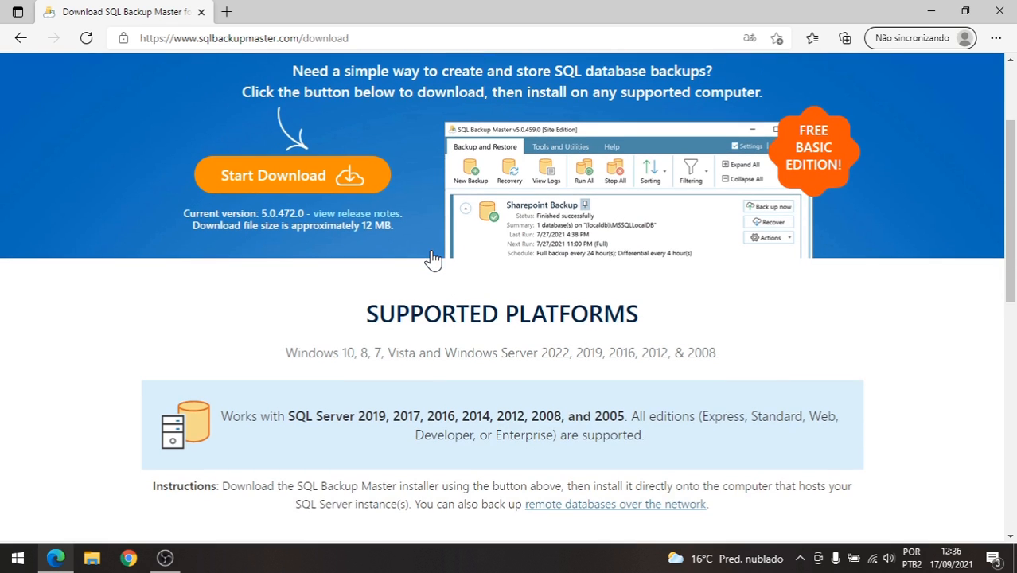
scroll(432, 259, down, 1)
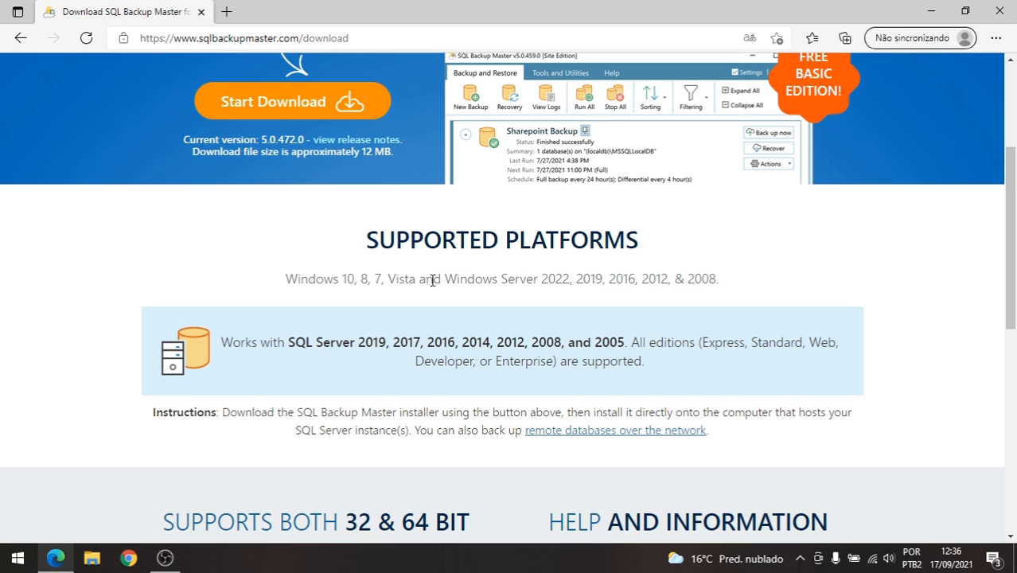
scroll(432, 280, down, 1)
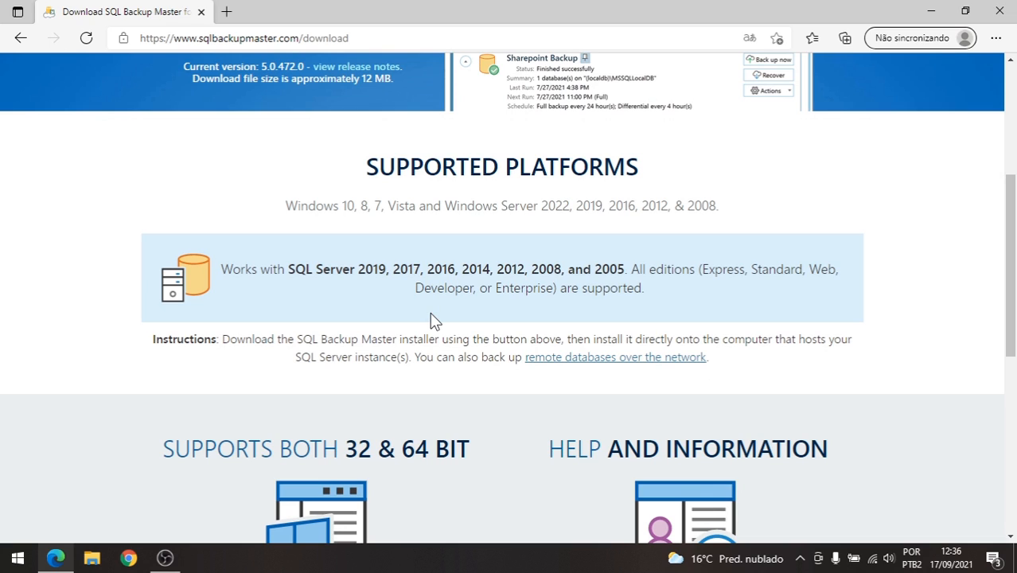
scroll(432, 320, up, 4)
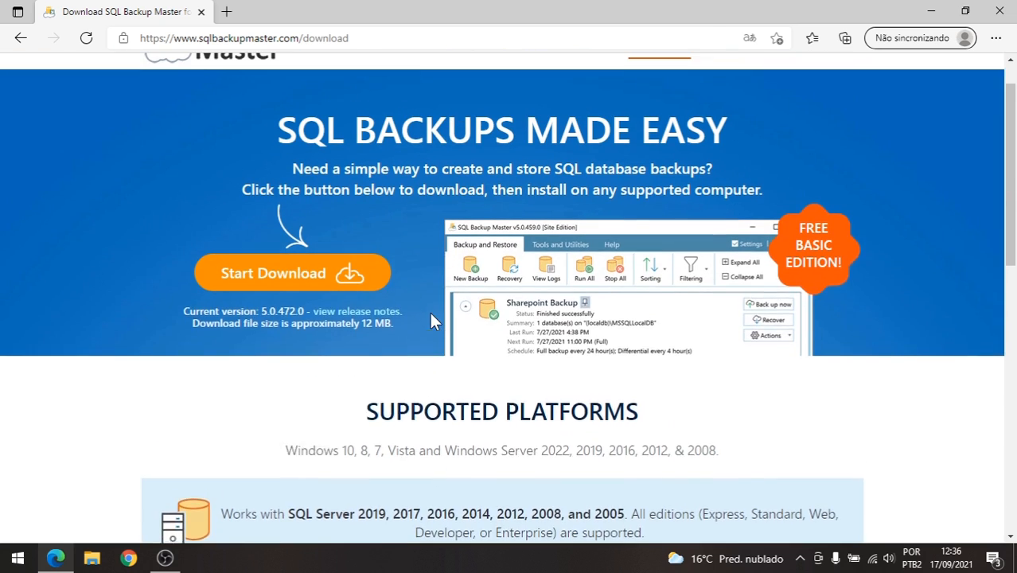
click(327, 332)
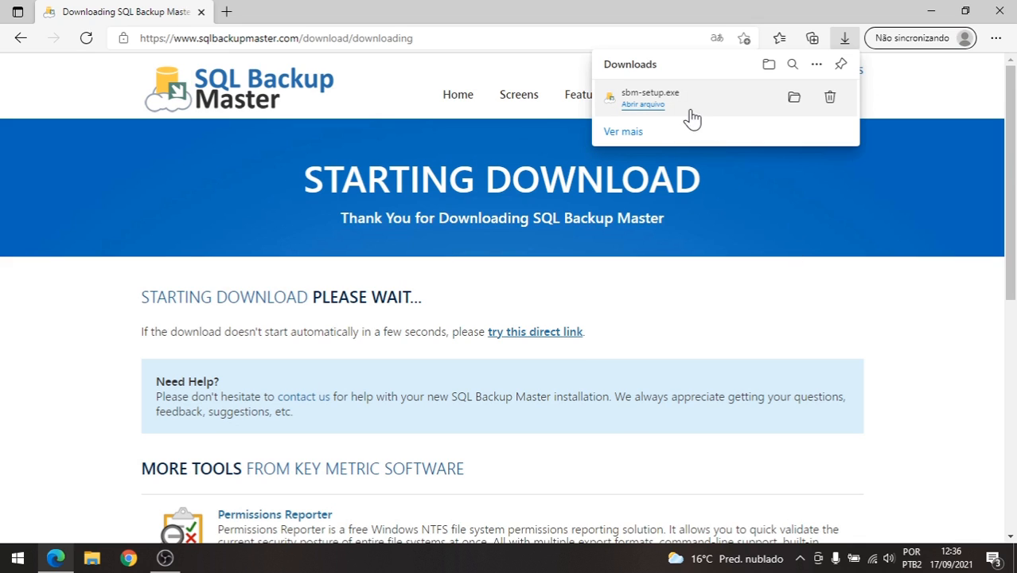
Show the downloaded sbm-setup file in its folder, run it as administrator, and minimize the other windows
click(796, 103)
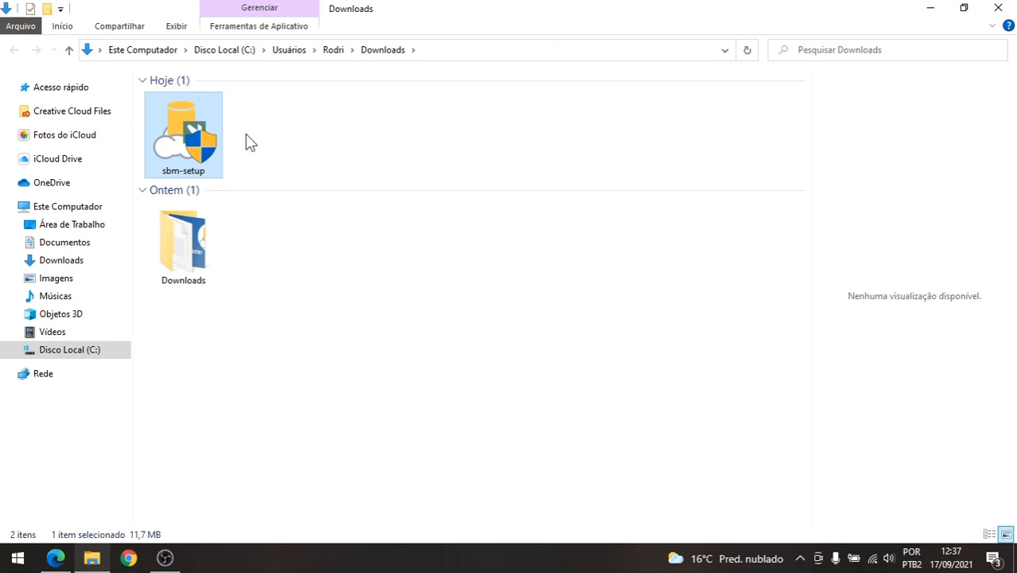
double_click(185, 117)
right_click(186, 117)
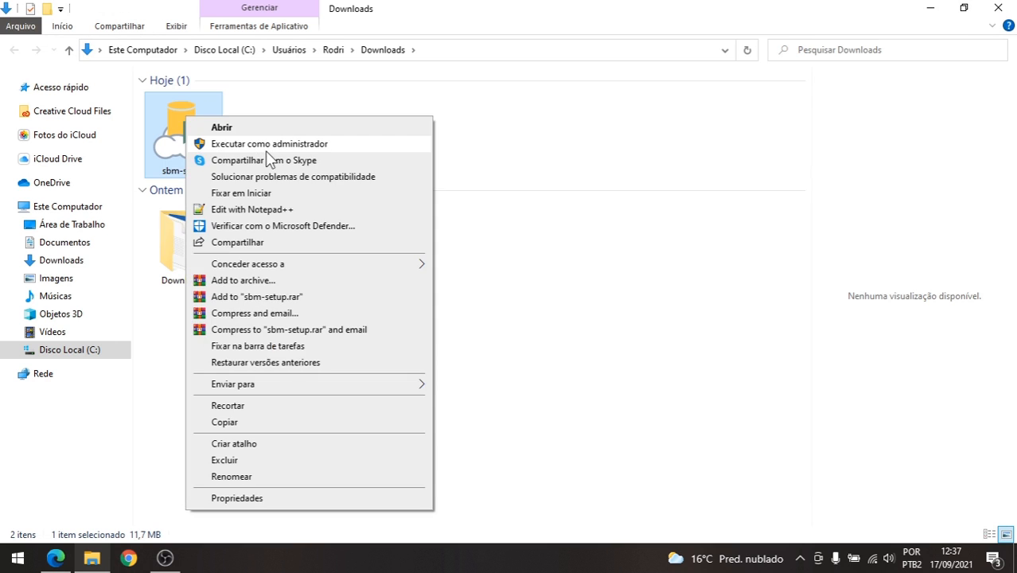
click(933, 7)
click(936, 8)
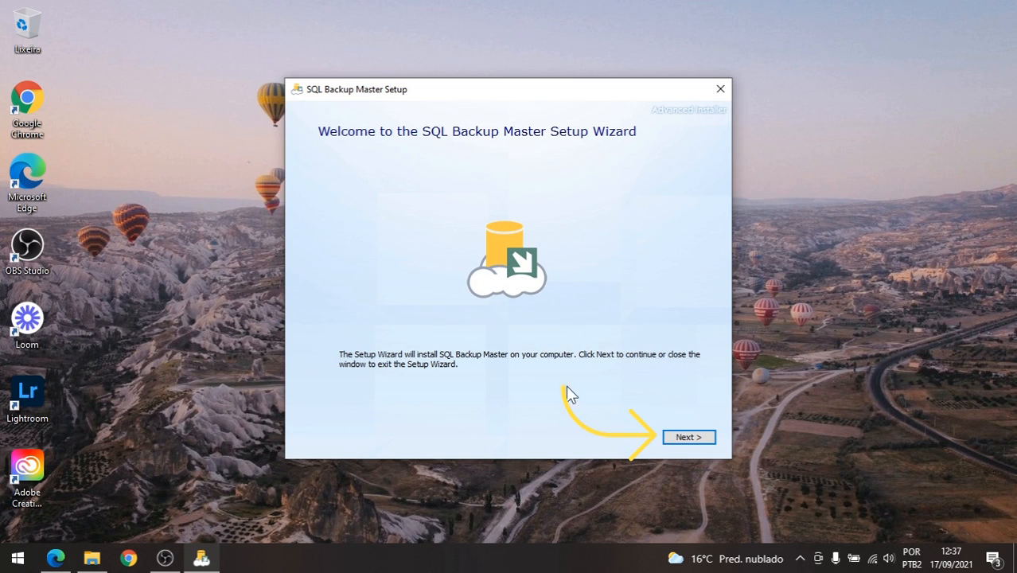
Install SQL Backup Master with the license terms accepted, the default folder kept and the Complete installation chosen
click(690, 439)
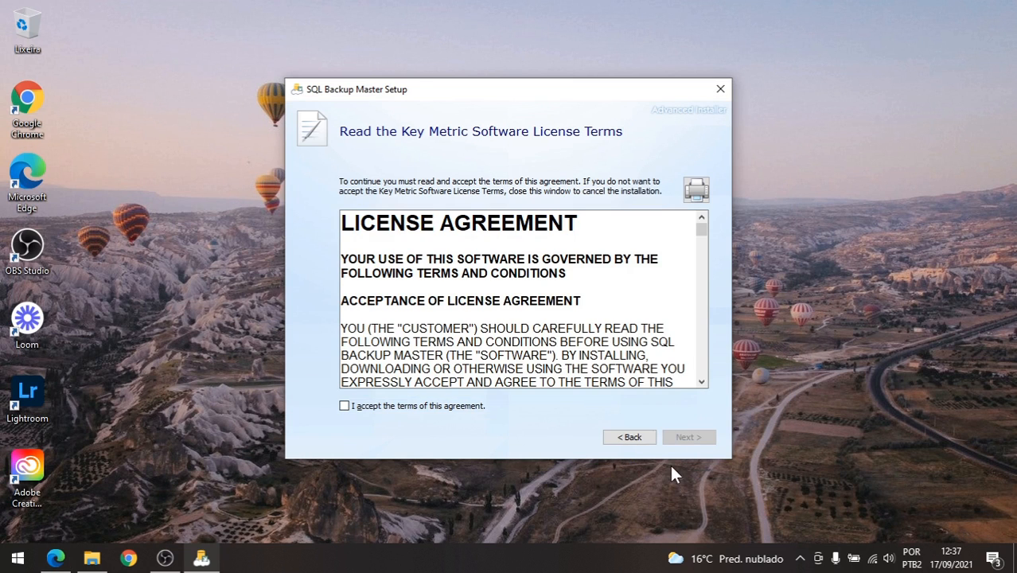
click(420, 407)
click(709, 440)
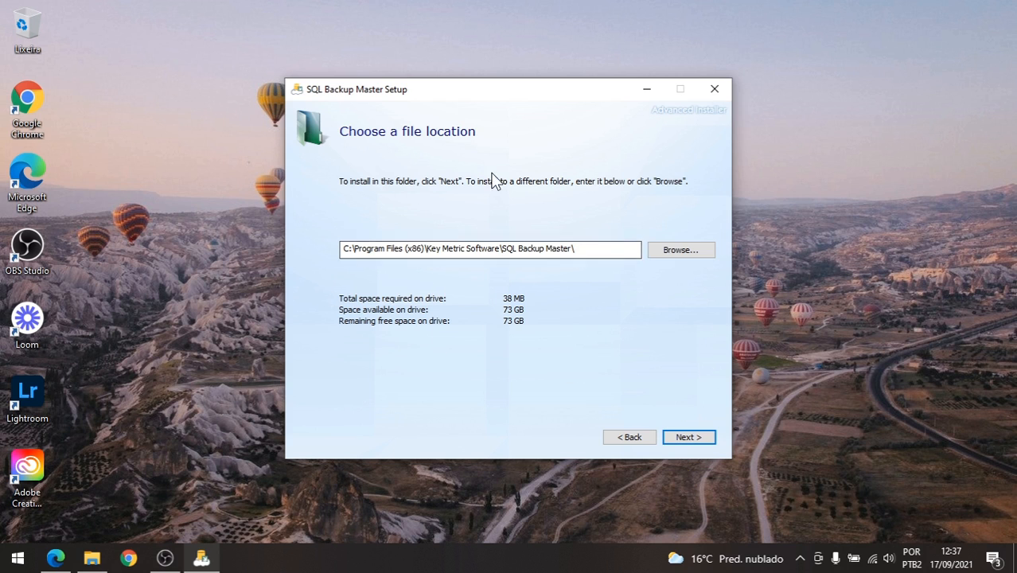
click(689, 437)
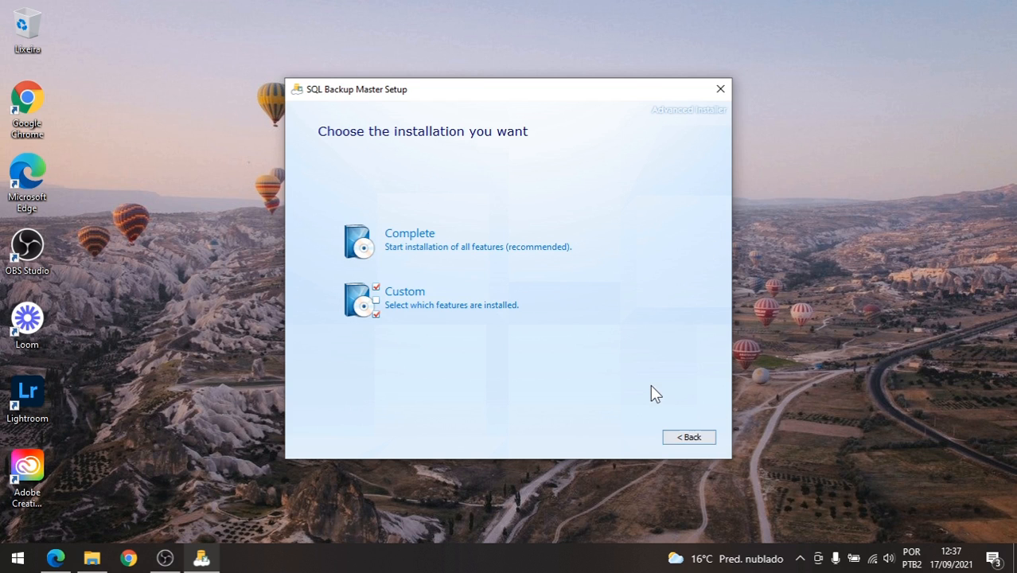
click(512, 237)
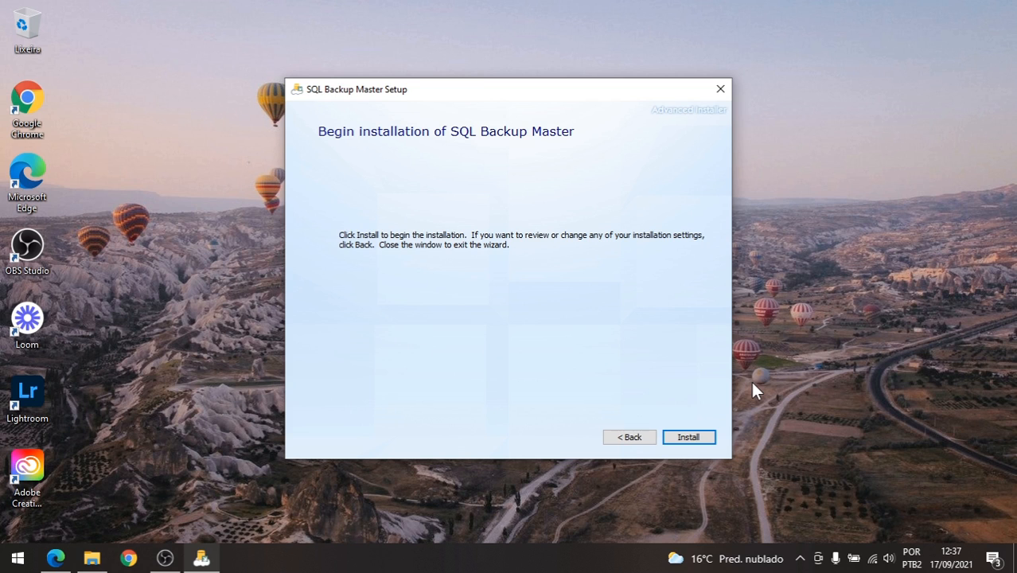
click(689, 438)
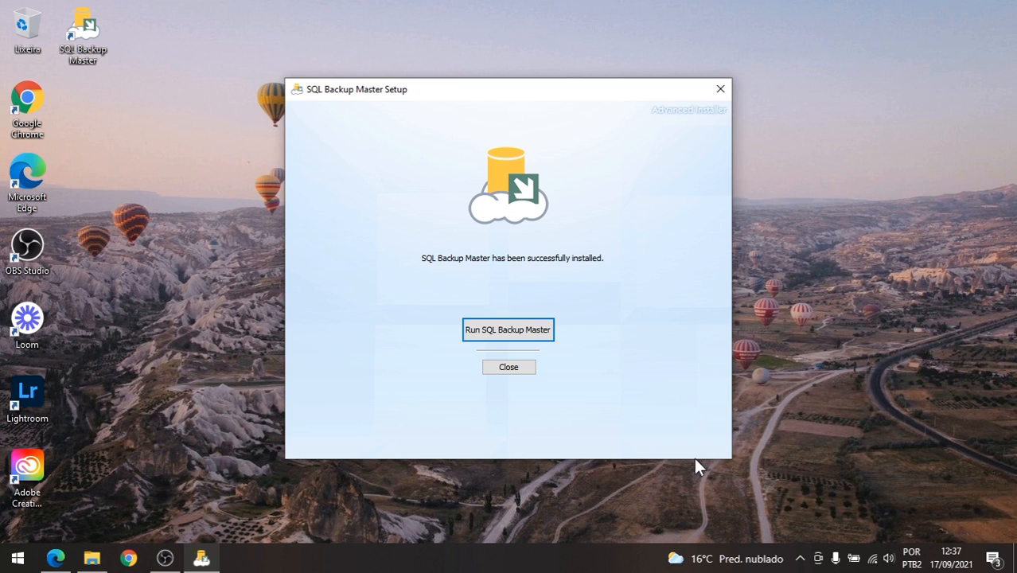
Launch SQL Backup Master from the finished setup wizard and maximize its window
drag(134, 87, 71, 17)
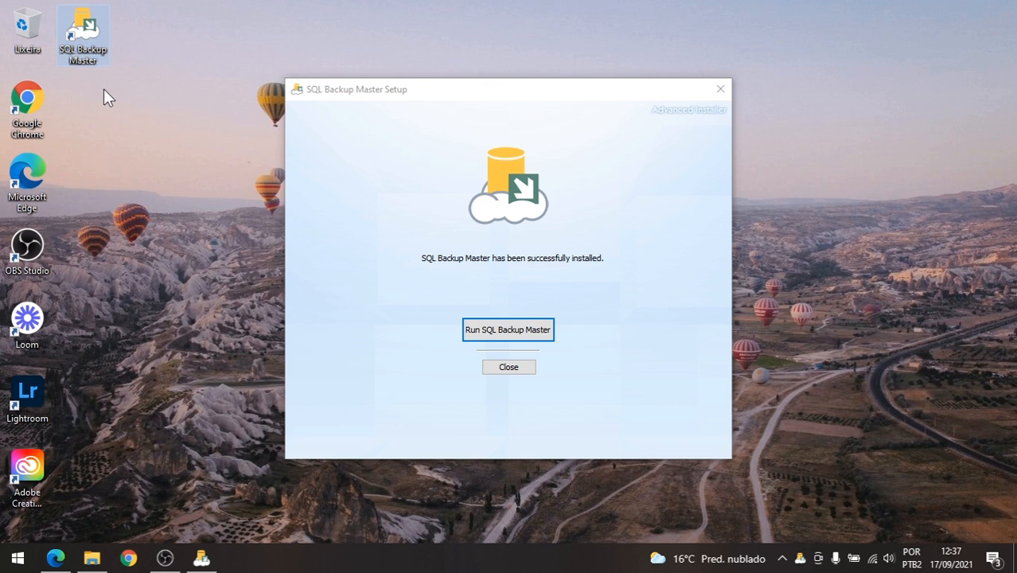
click(308, 158)
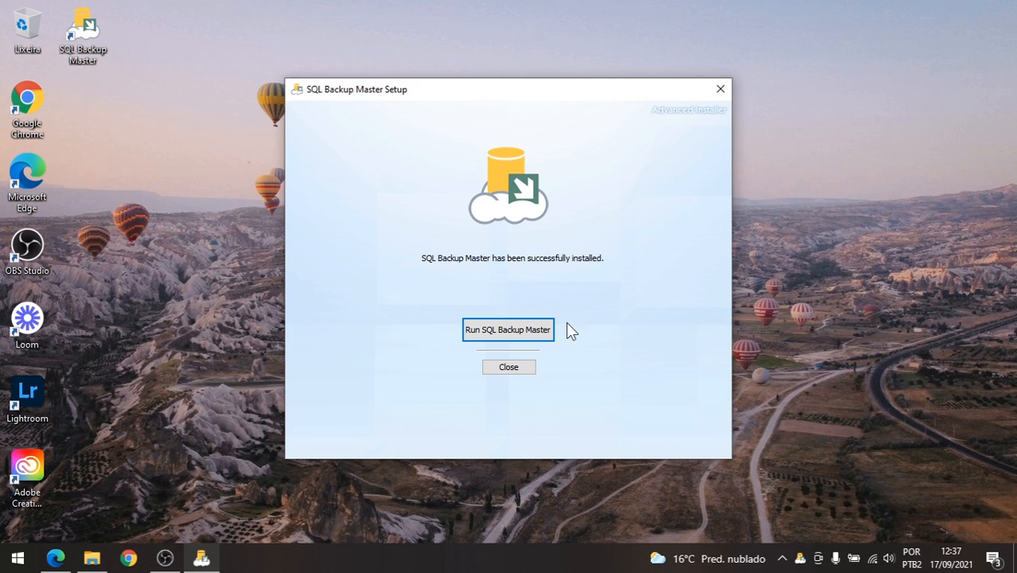
click(502, 336)
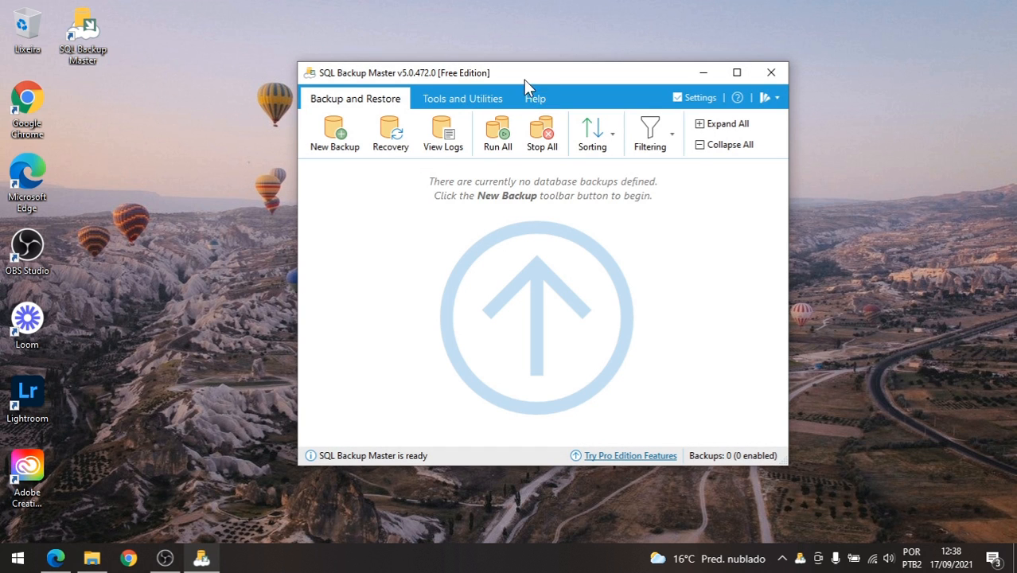
drag(524, 79, 491, 80)
click(698, 77)
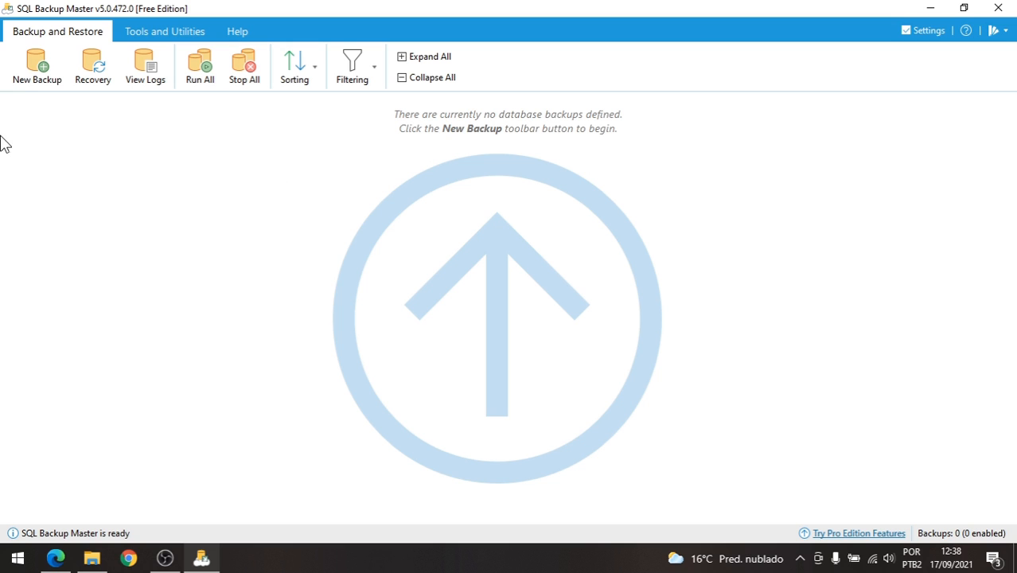
Create a new database backup and set its (local) server logon to a SQL Server account with username sa and the account password
click(31, 75)
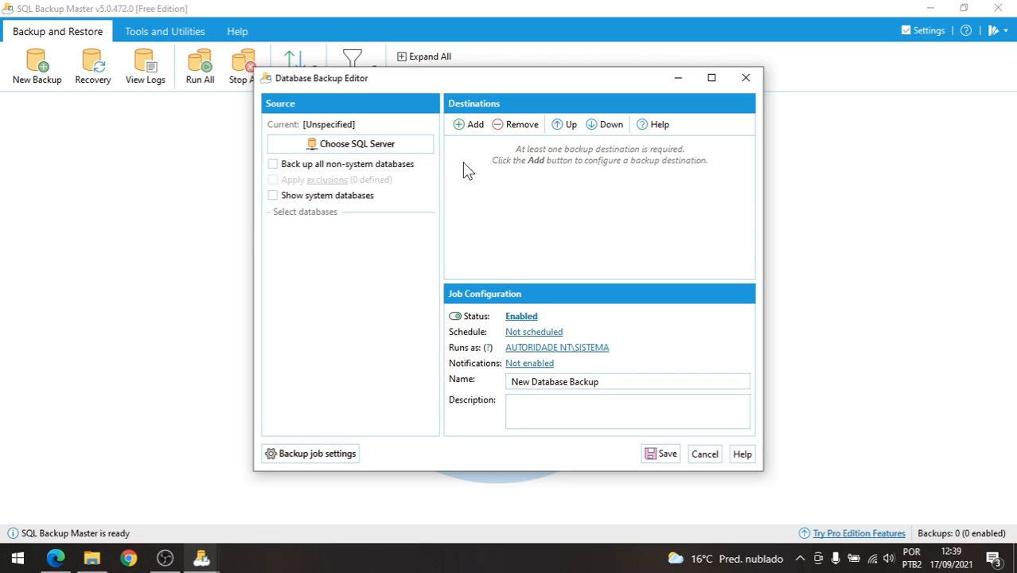
click(415, 153)
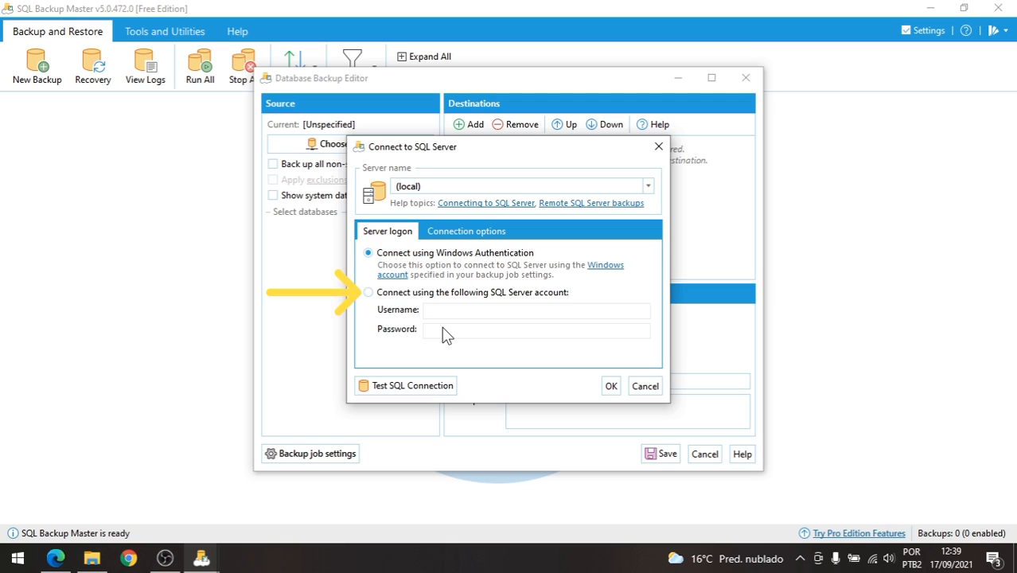
click(462, 295)
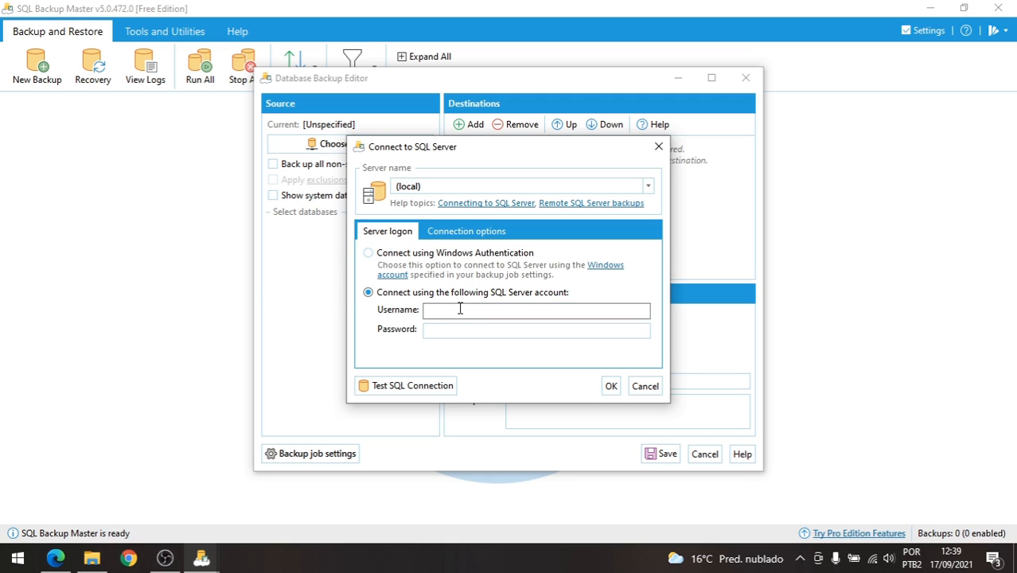
click(460, 310)
text(sa)
key(Tab)
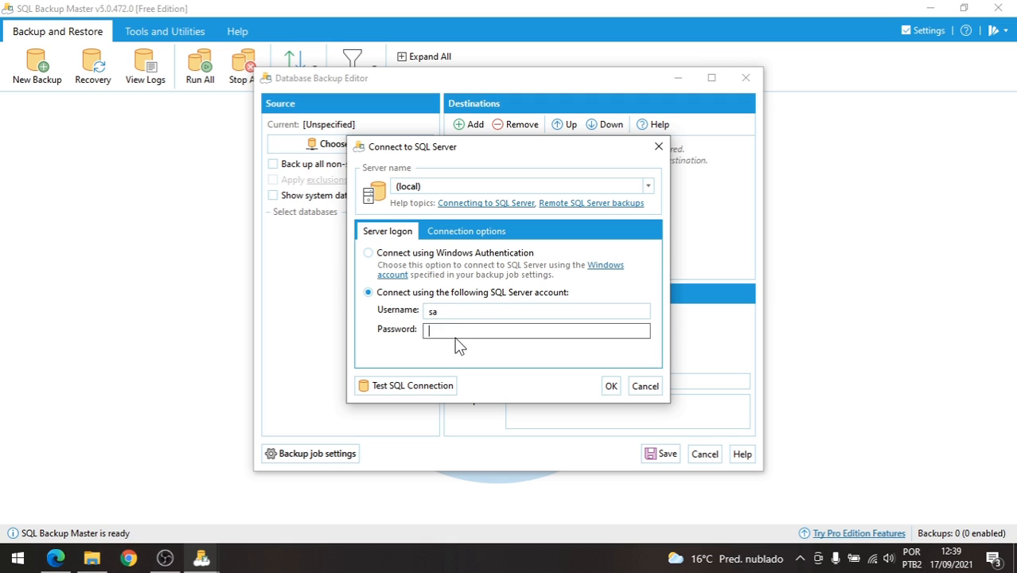
text(******)
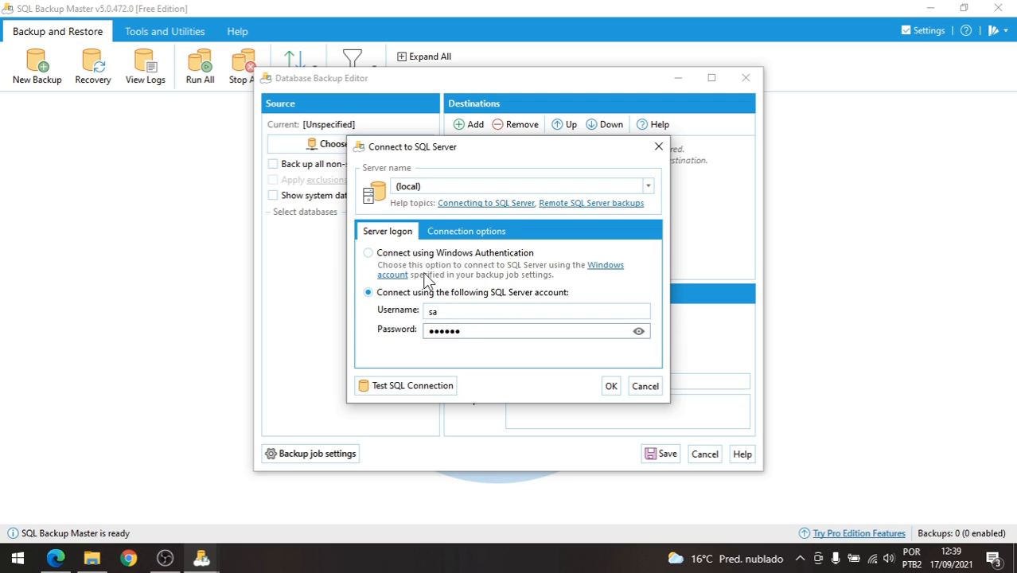
Test the SQL Server connection and accept the connection settings for the backup source
click(432, 388)
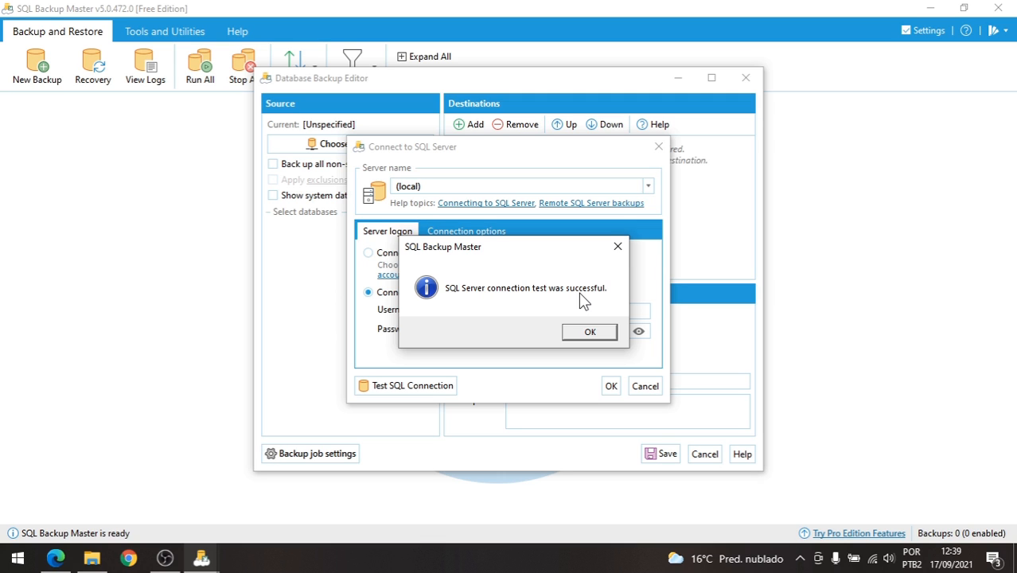
click(589, 331)
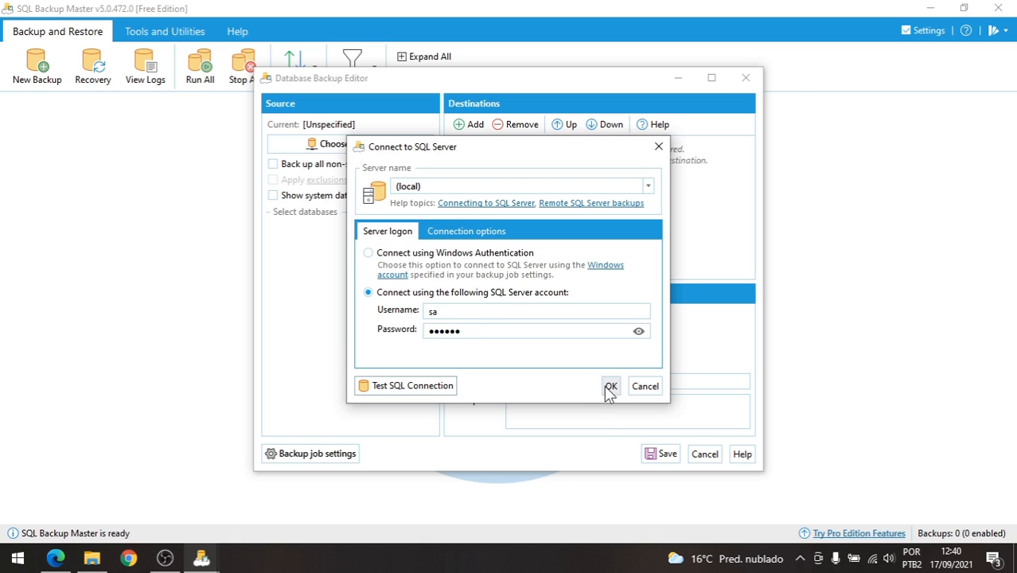
click(610, 387)
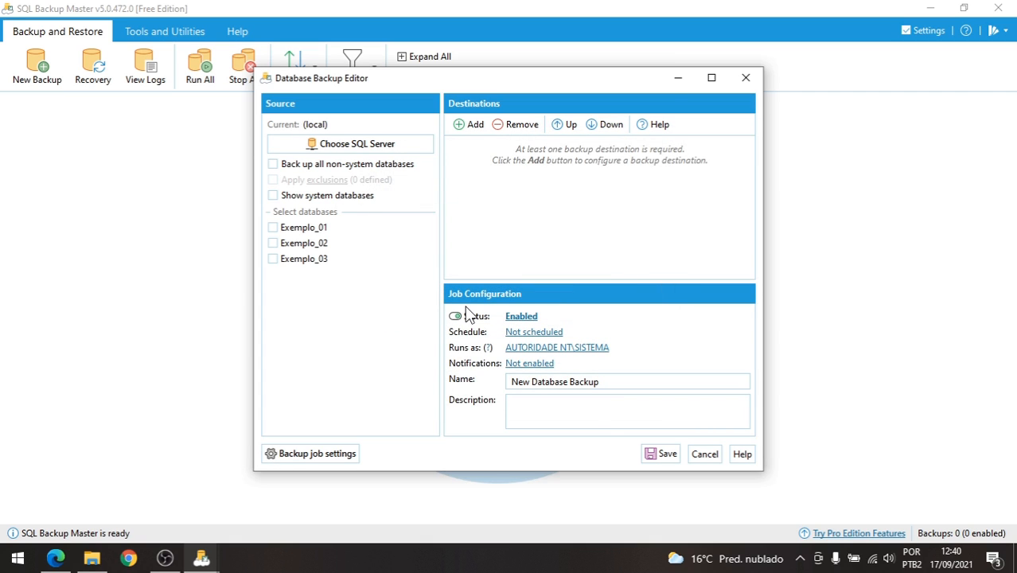
Show the system databases in the backup source list and hide them again
click(377, 199)
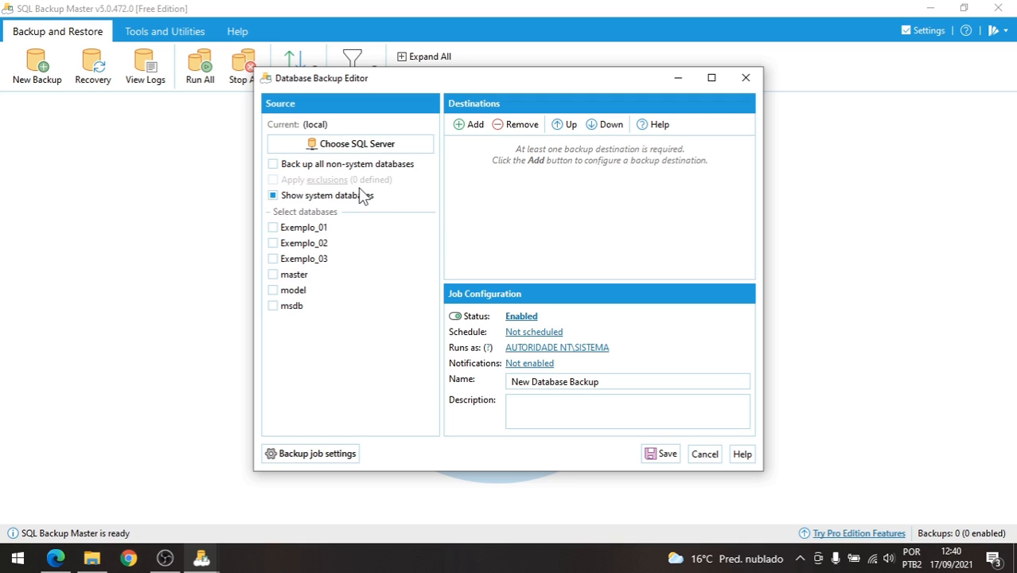
click(357, 201)
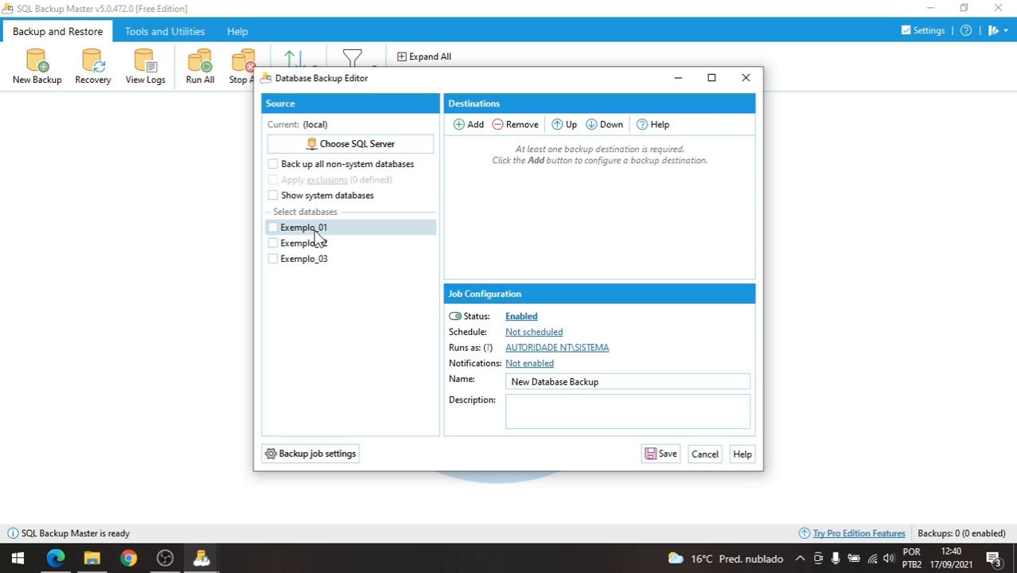
Include the Exemplo_01 and Exemplo_03 databases in the backup and add a Local or Network Folder destination
click(273, 228)
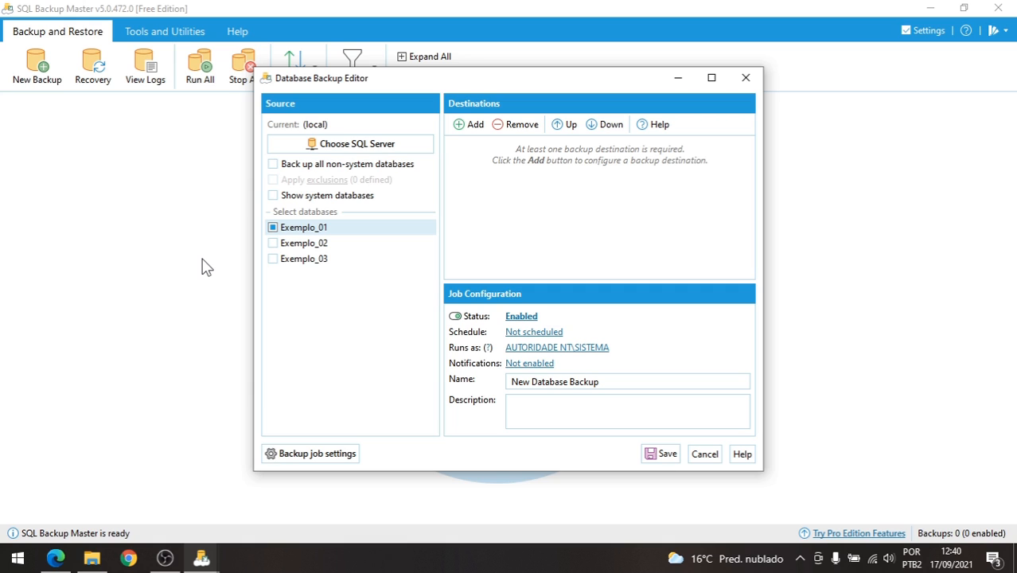
click(273, 260)
click(466, 126)
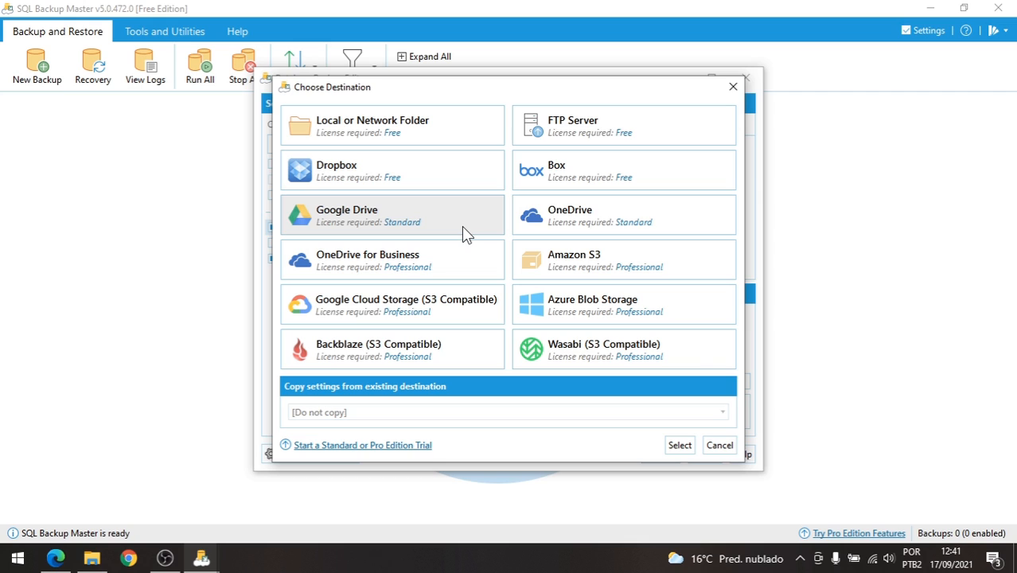
click(438, 130)
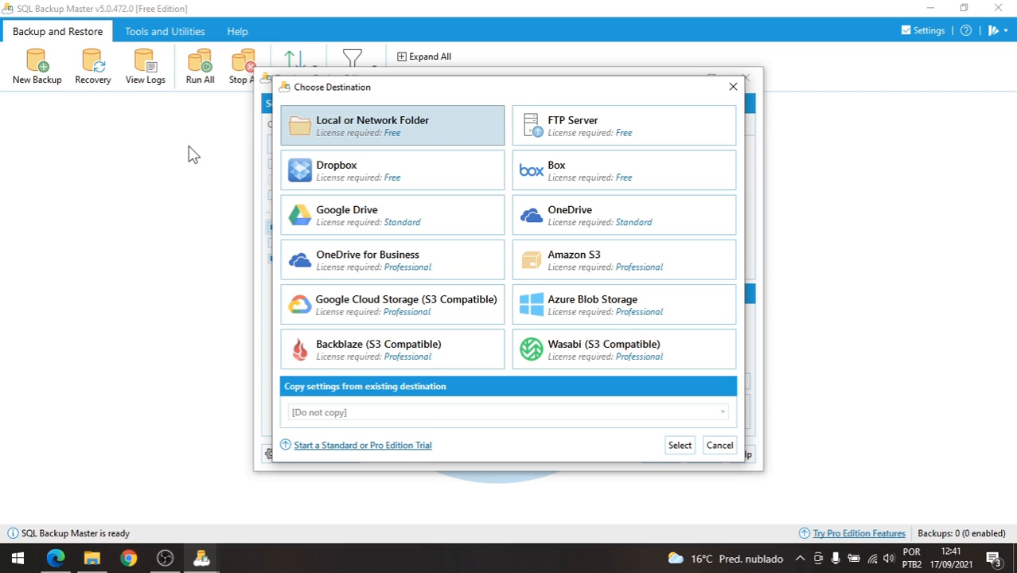
click(677, 451)
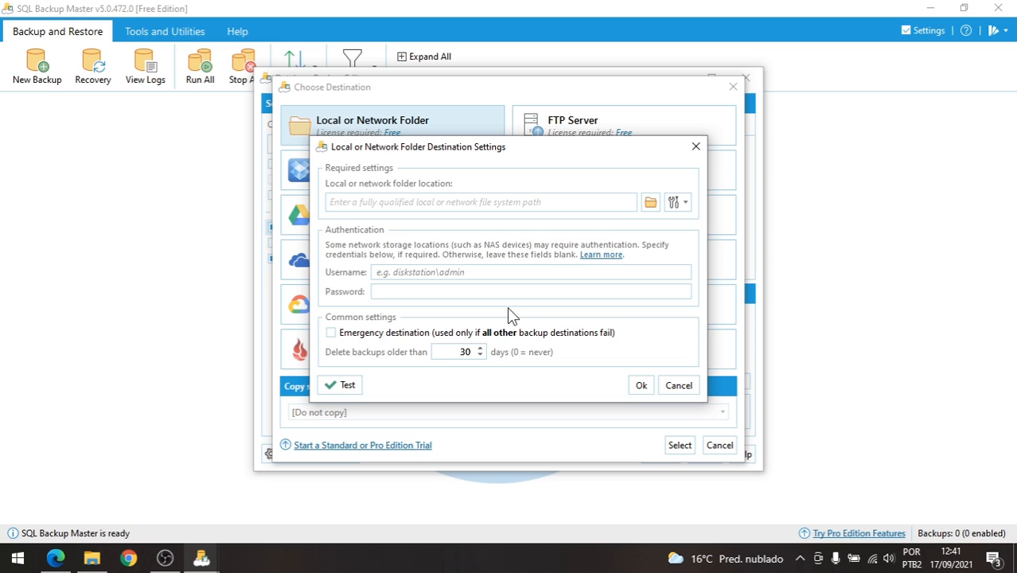
Set the destination folder to C:\Backup_Sqlmaster and accept the destination settings
click(651, 205)
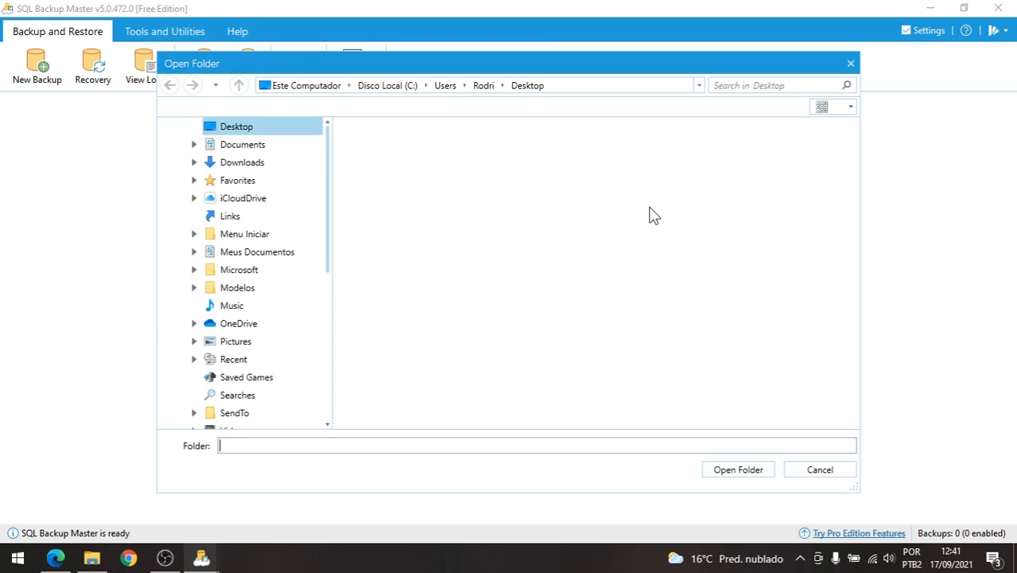
scroll(309, 322, up, 4)
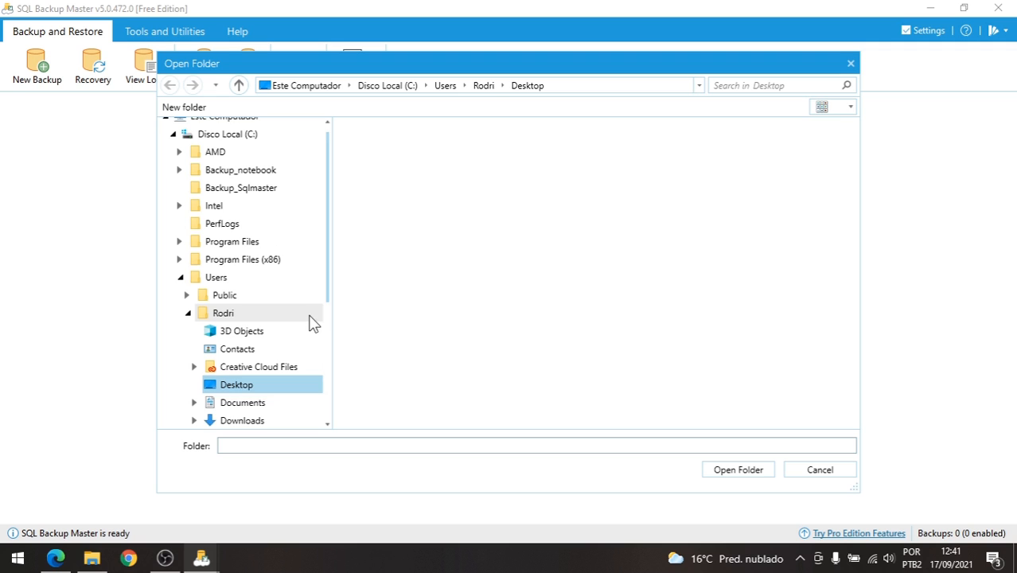
click(256, 147)
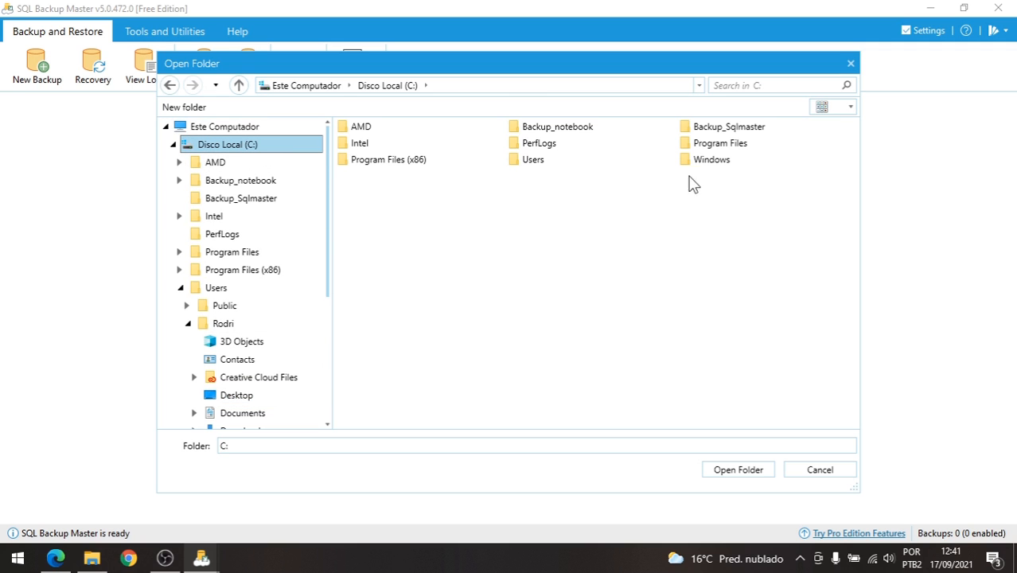
click(716, 131)
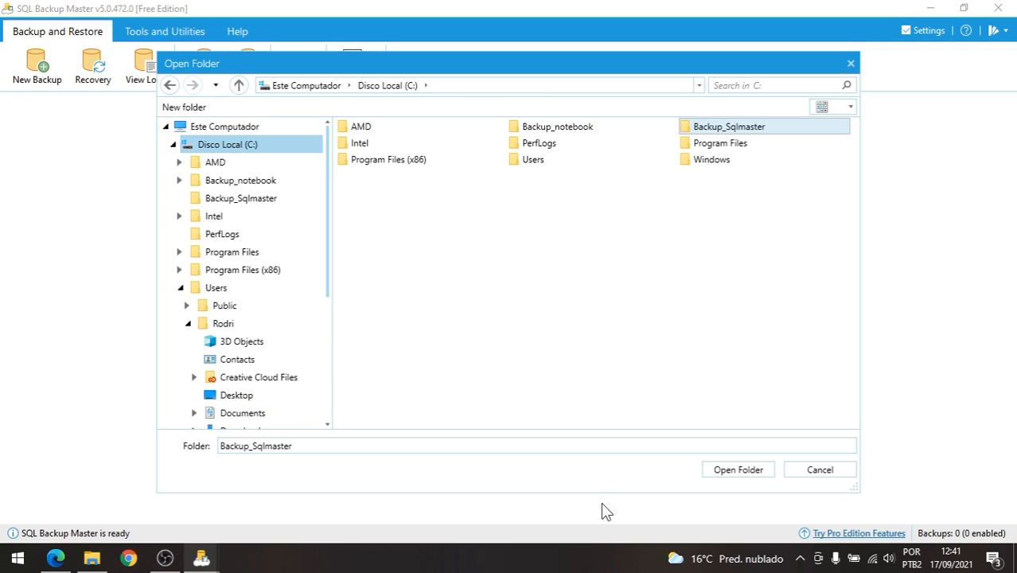
click(739, 471)
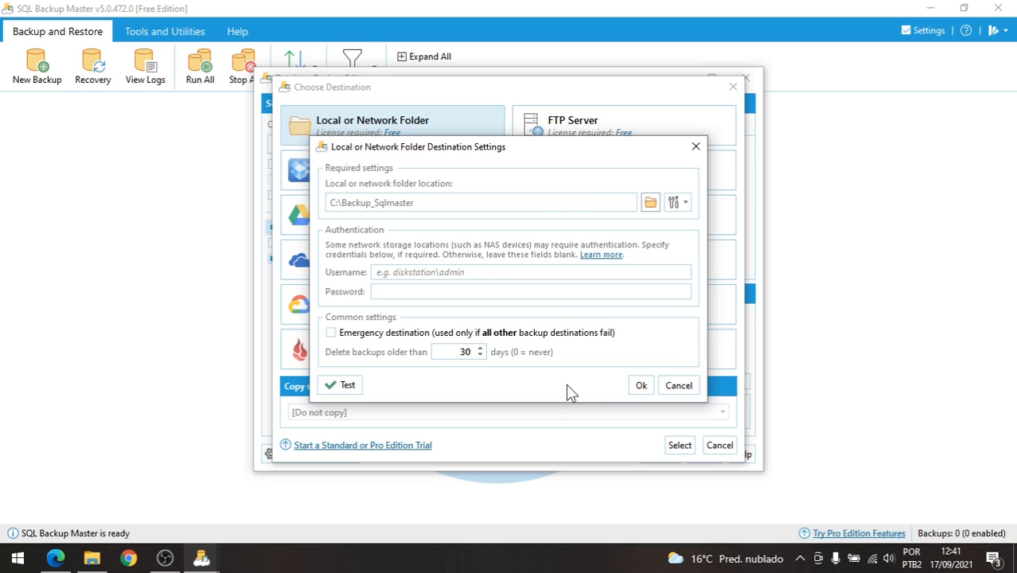
click(637, 390)
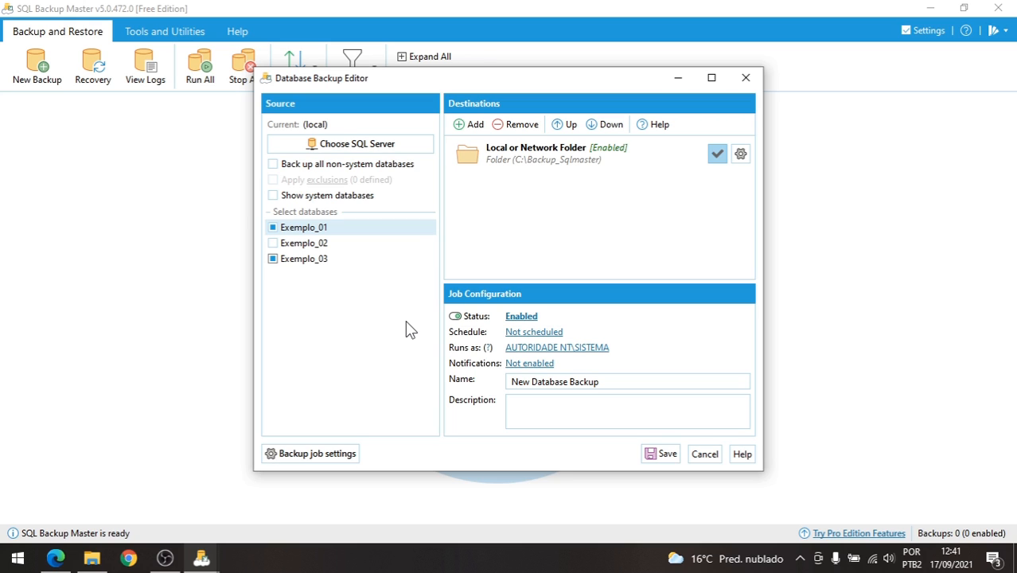
Schedule a full backup every 24 hours, keeping all days of the week, including Friday, enabled
click(525, 334)
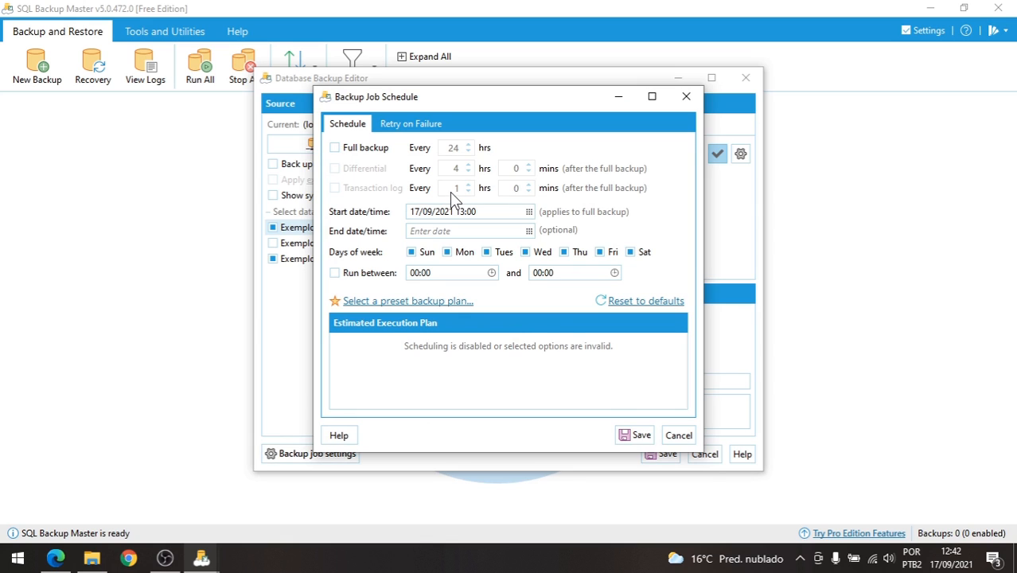
click(351, 152)
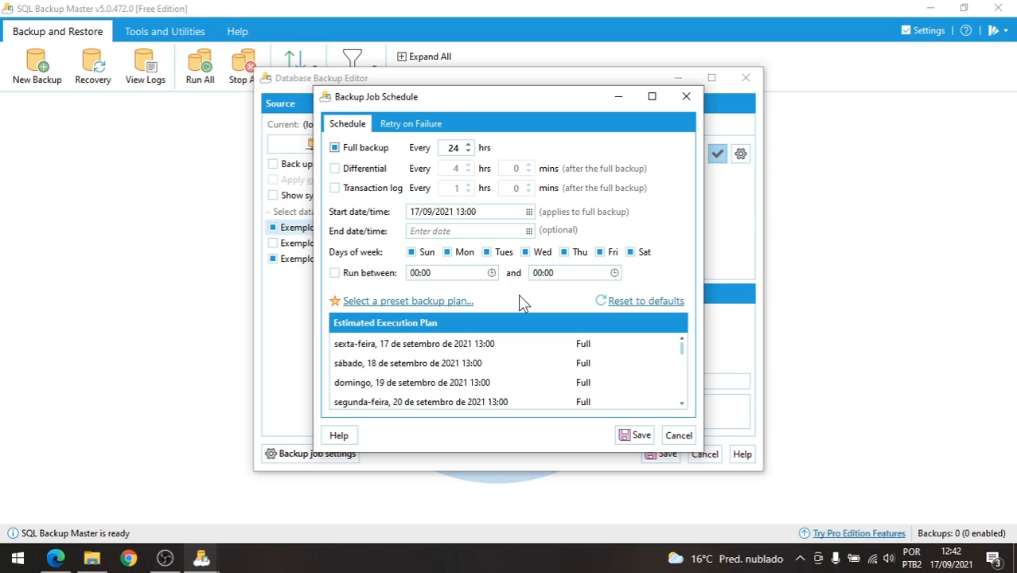
click(601, 252)
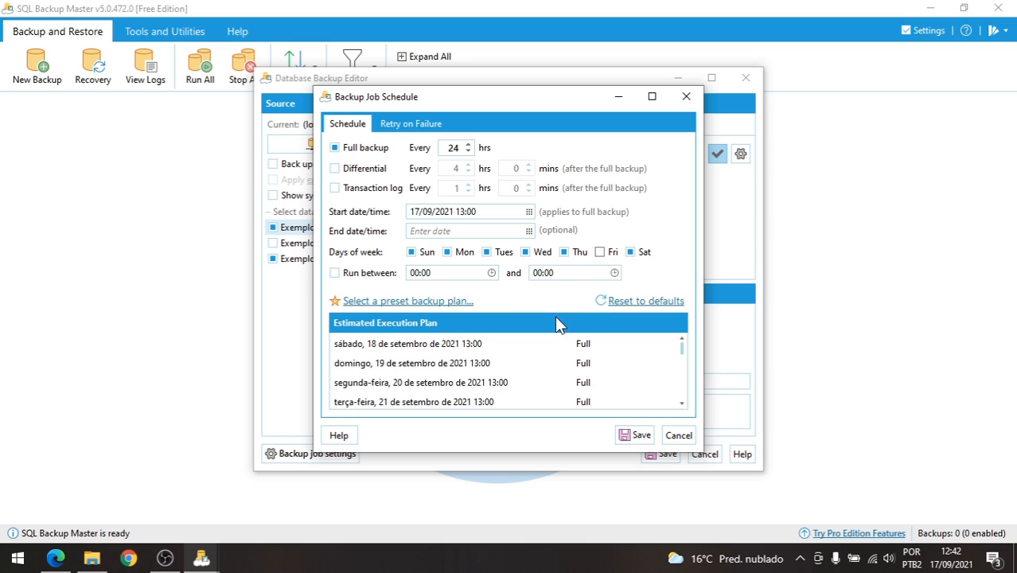
click(601, 252)
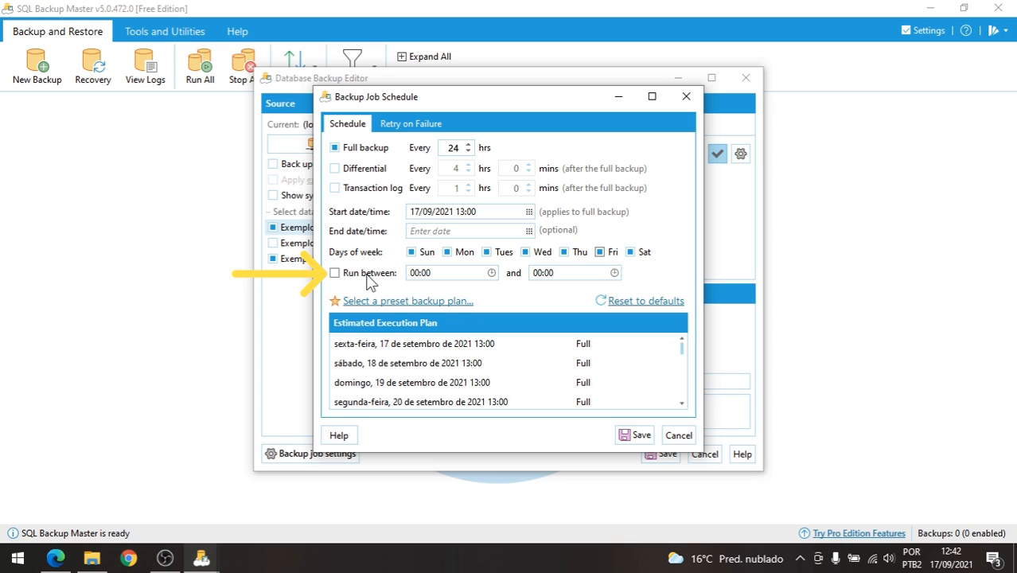
Restrict the scheduled backup to run between 06:00 and 07:00 and save the schedule
click(370, 281)
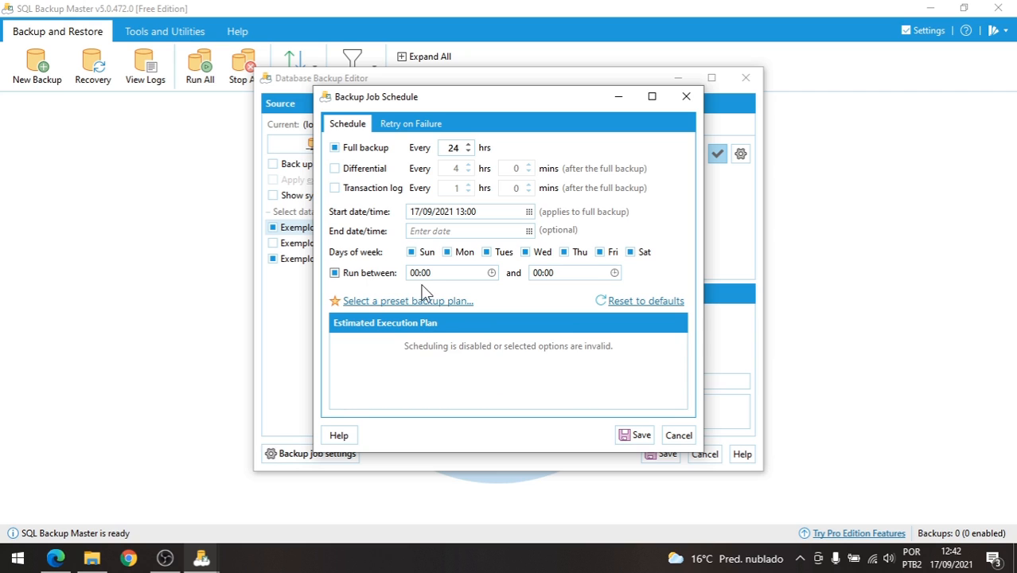
click(491, 273)
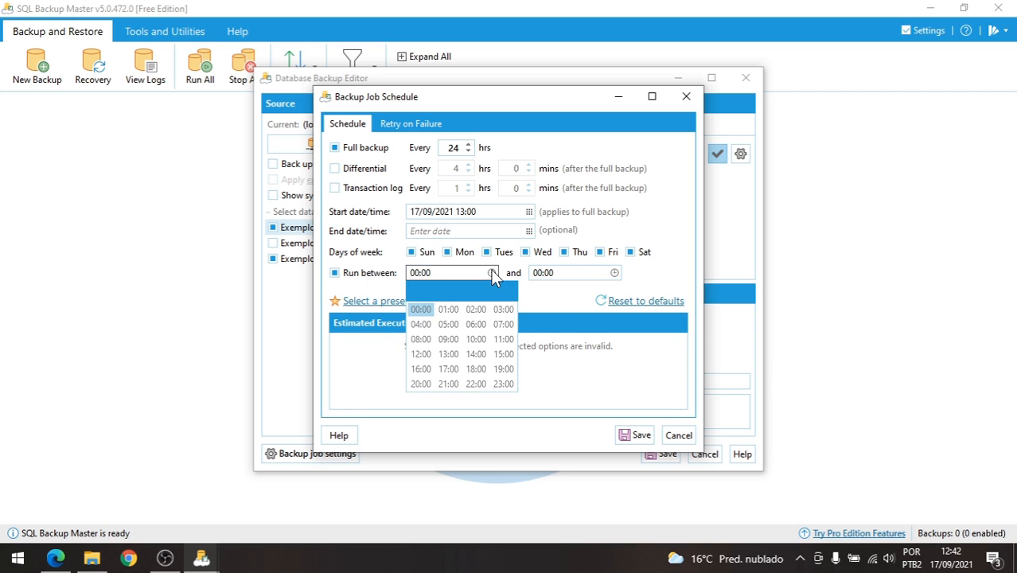
click(476, 324)
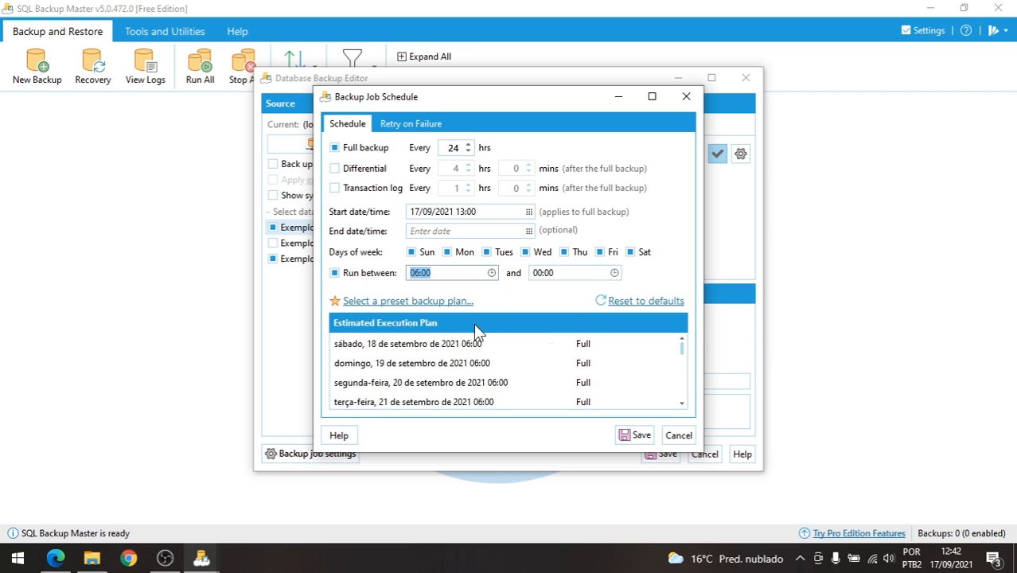
click(616, 273)
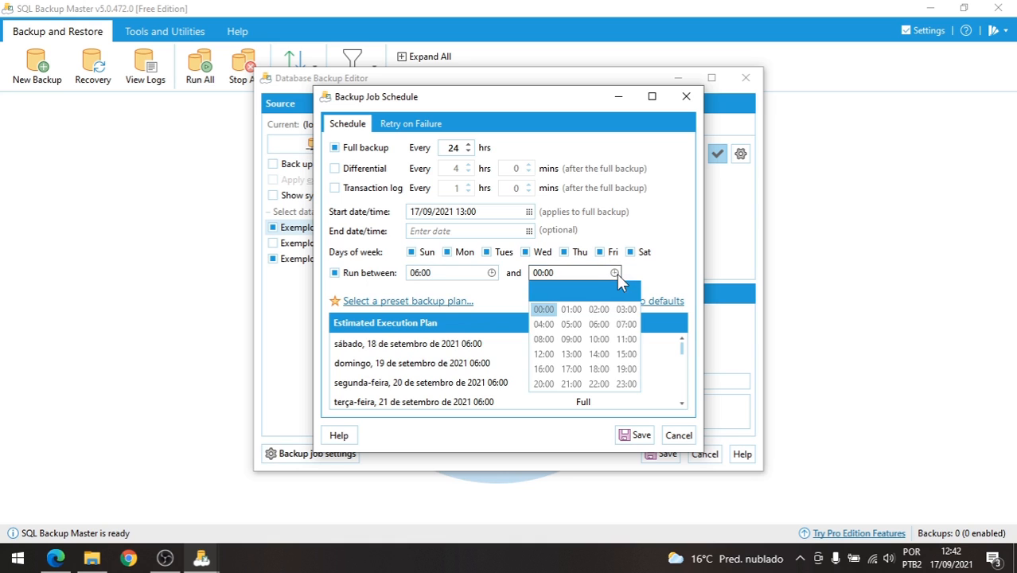
click(614, 321)
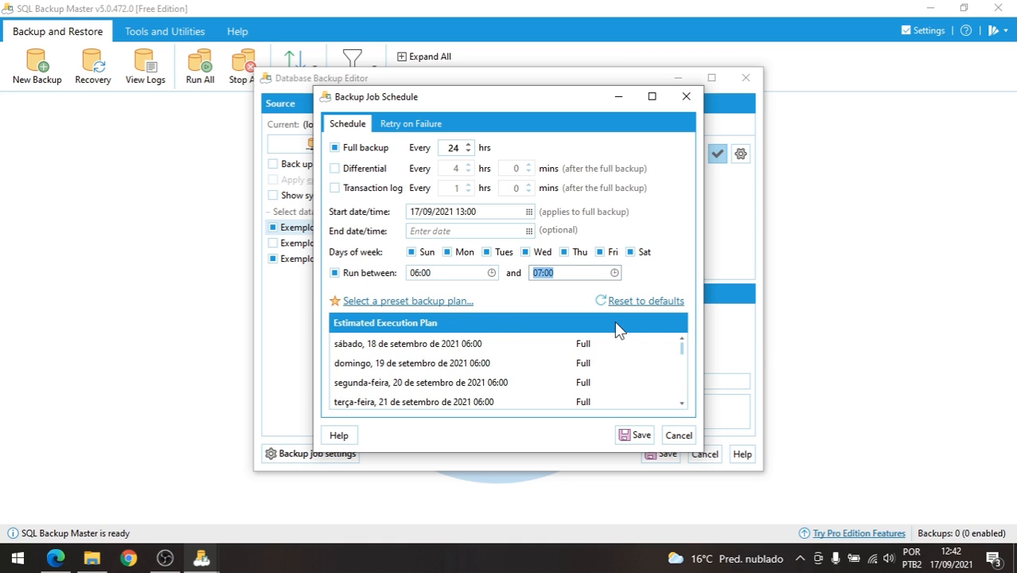
click(486, 344)
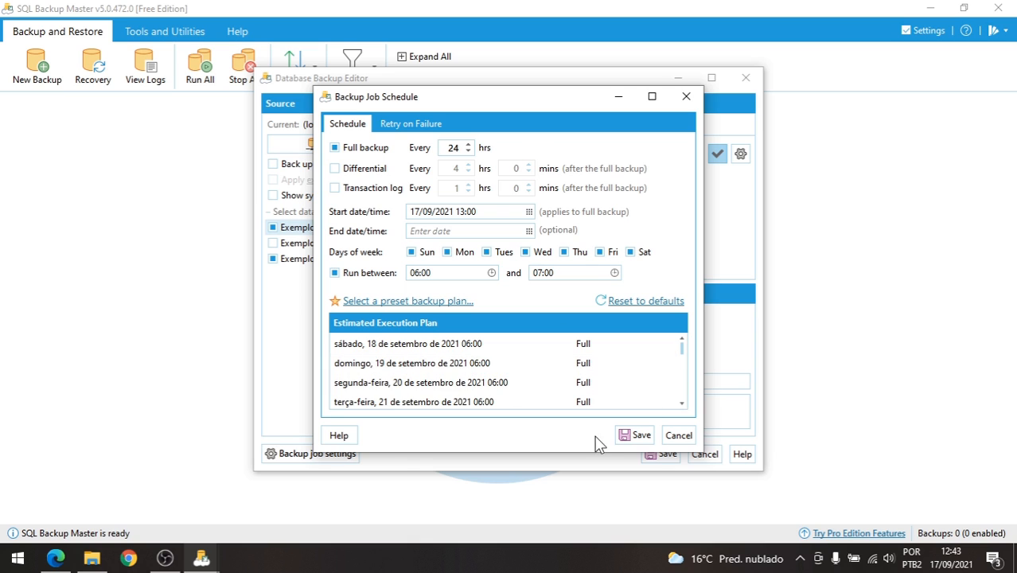
click(636, 436)
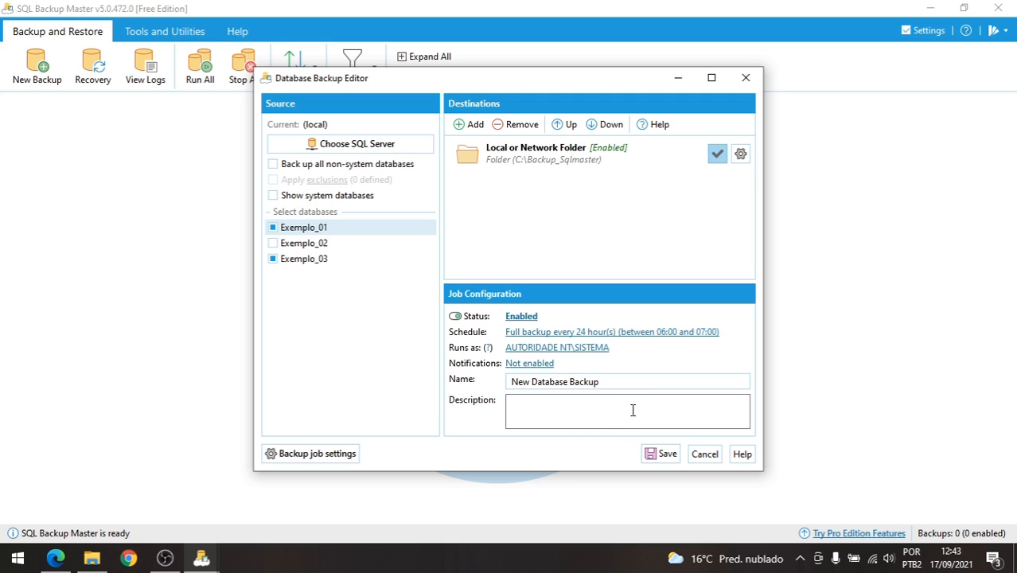
Name the backup job BACKUP_DIARIO and save it
click(640, 385)
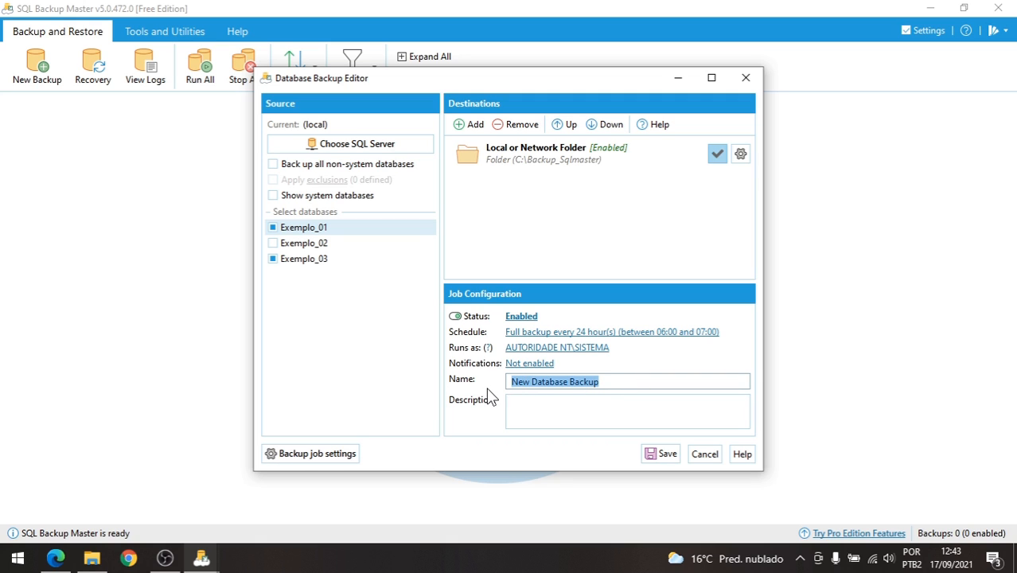
text(BACKUP)
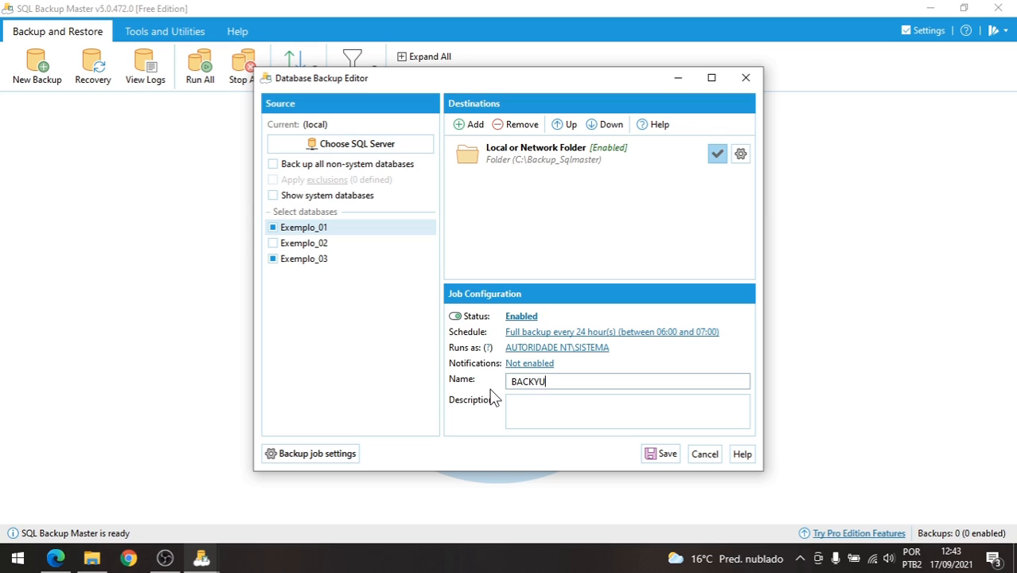
key(BackSpace)
key(BackSpace)
text(UP_)
key(BackSpace)
key(BackSpace)
text(P_DIARIO)
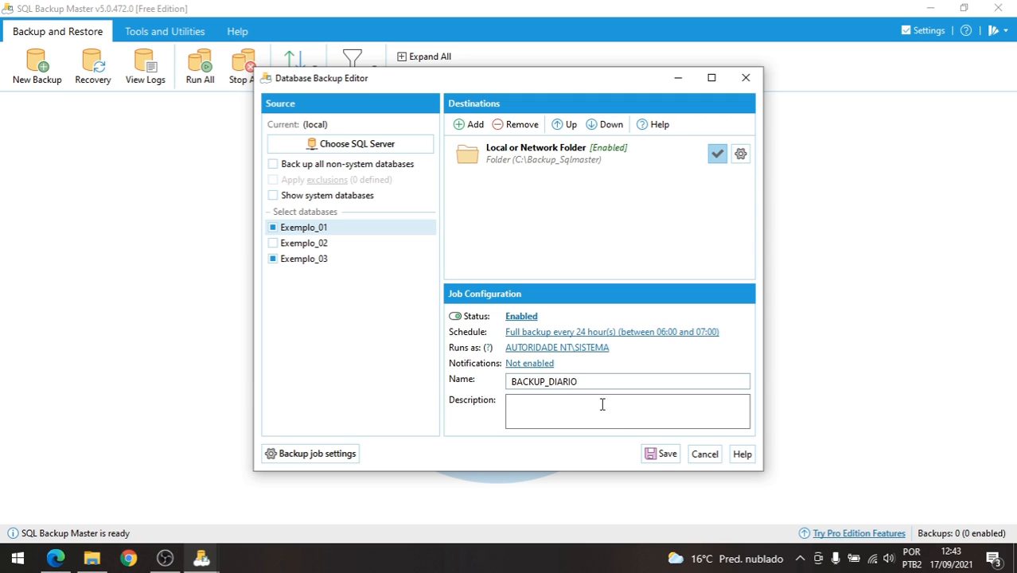
click(663, 454)
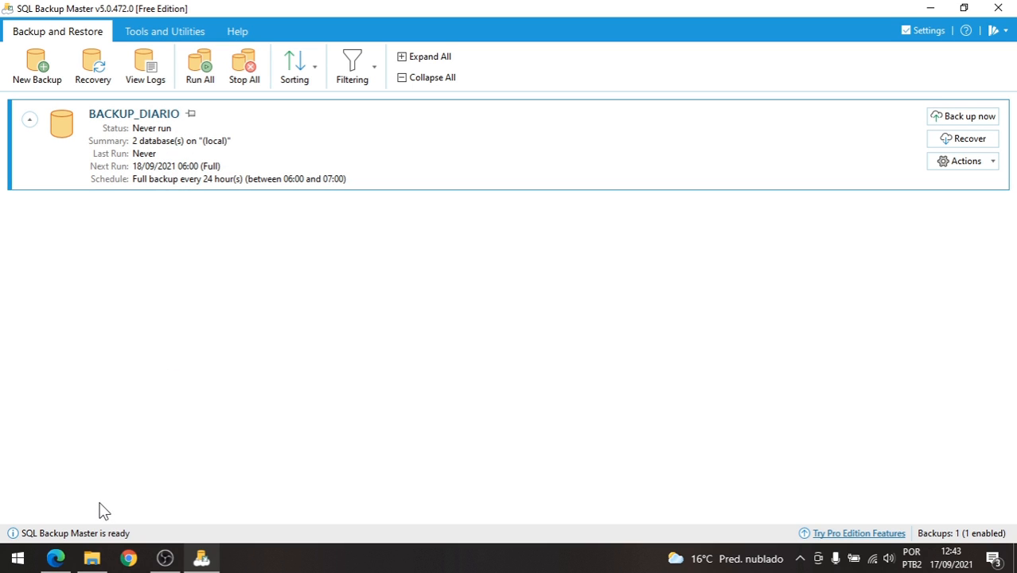
Switch to a new File Explorer window and open the Backup_Sqlmaster folder on Disco Local (C:)
click(94, 561)
right_click(94, 561)
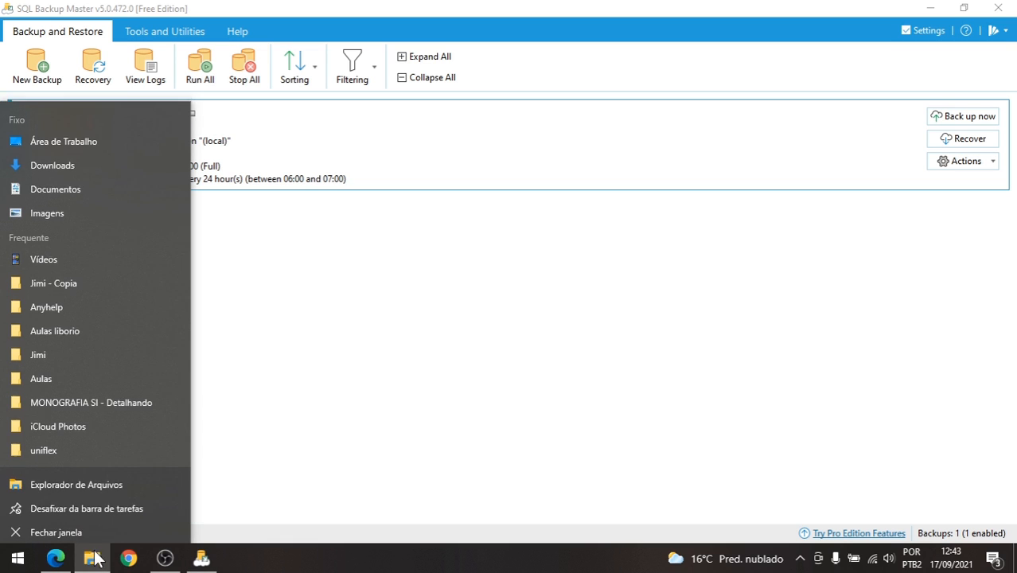
click(102, 482)
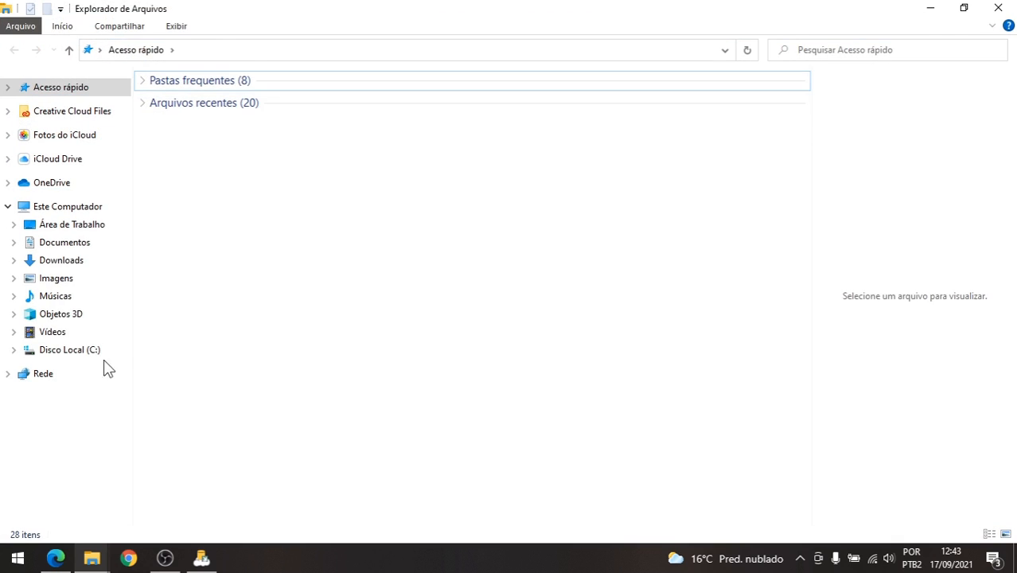
click(93, 351)
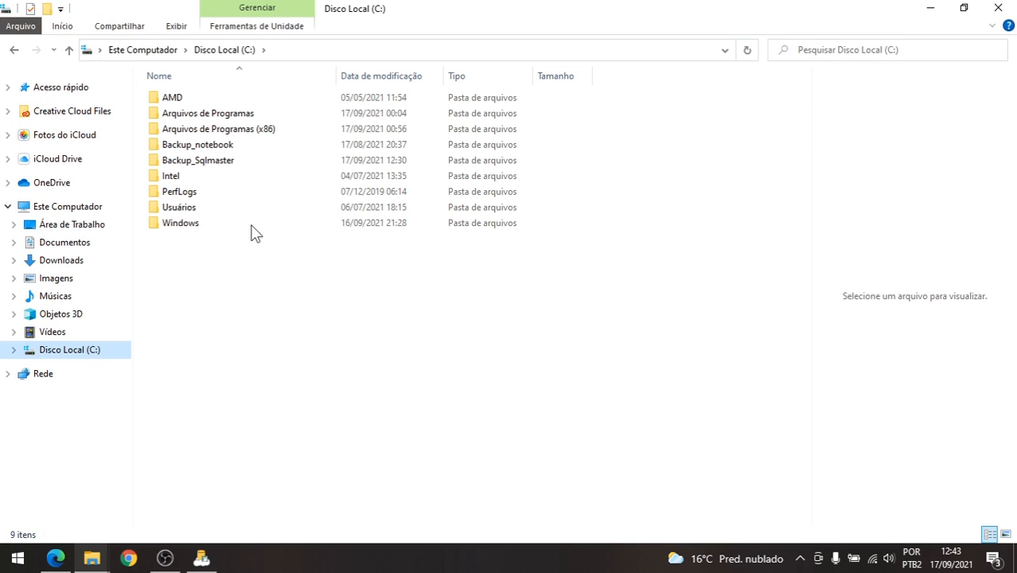
double_click(238, 169)
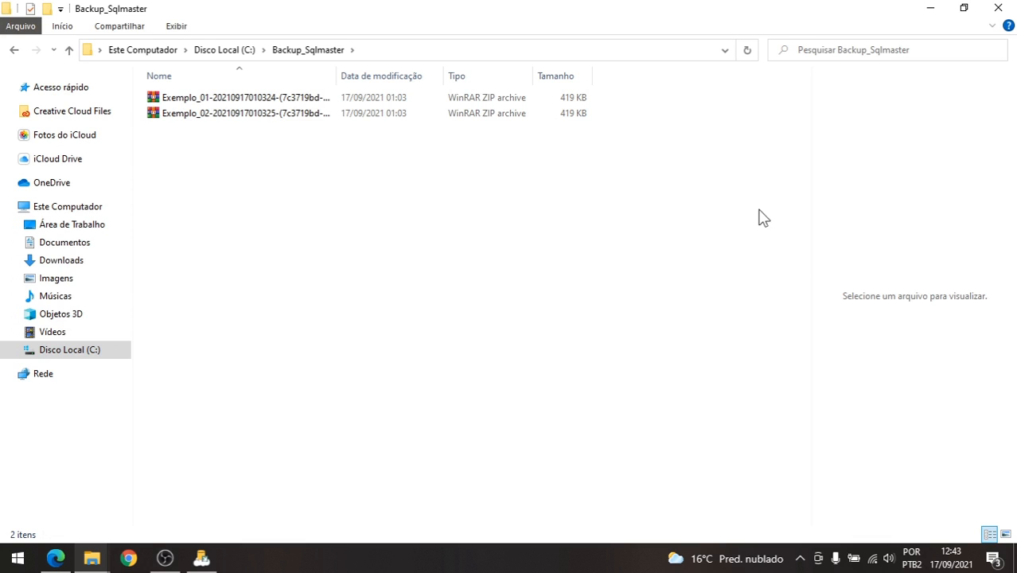
Delete the old Exemplo_01 and Exemplo_02 ZIP backups from the folder and check the folder's path
drag(761, 215, 189, 68)
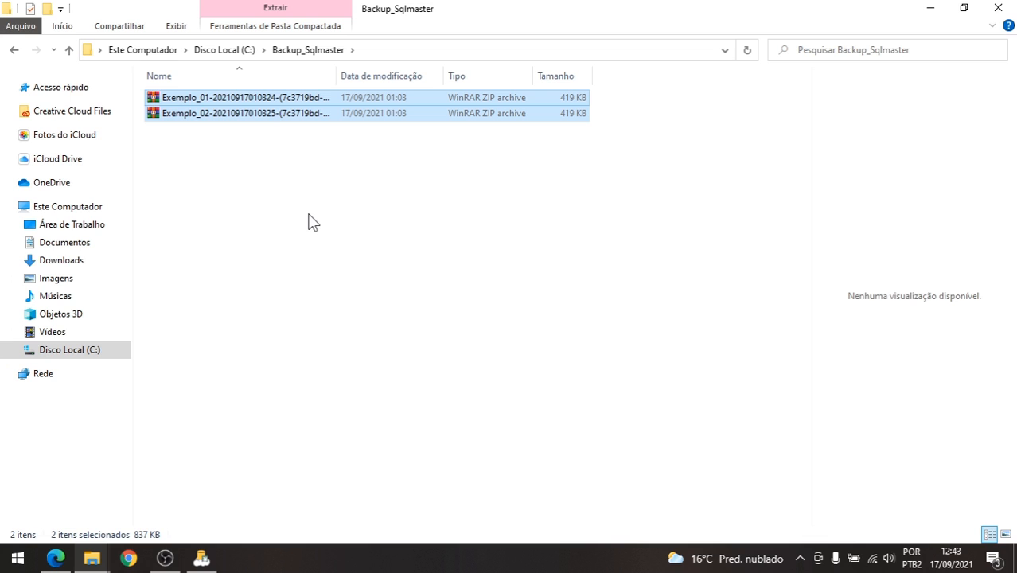
key(Delete)
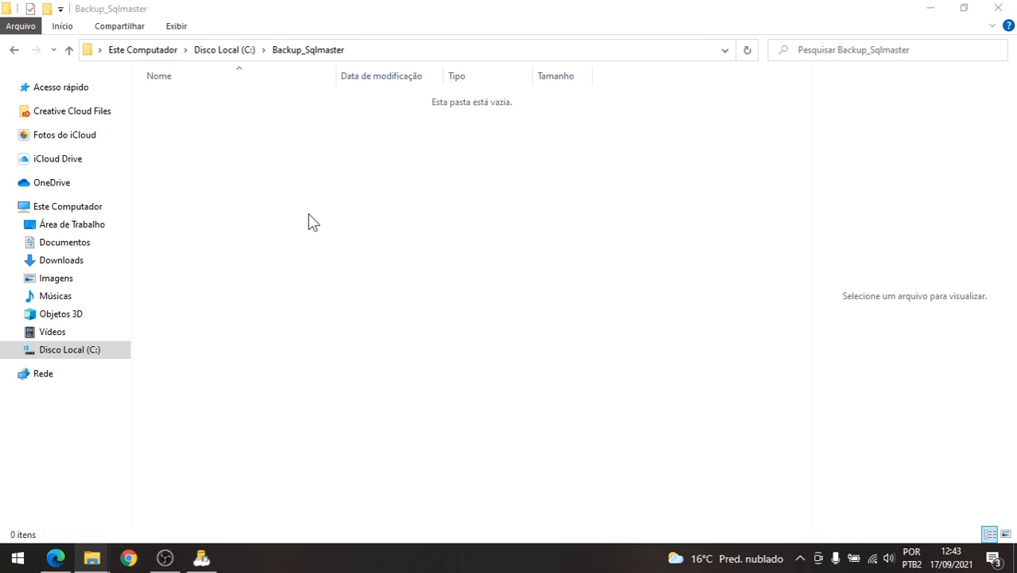
click(388, 51)
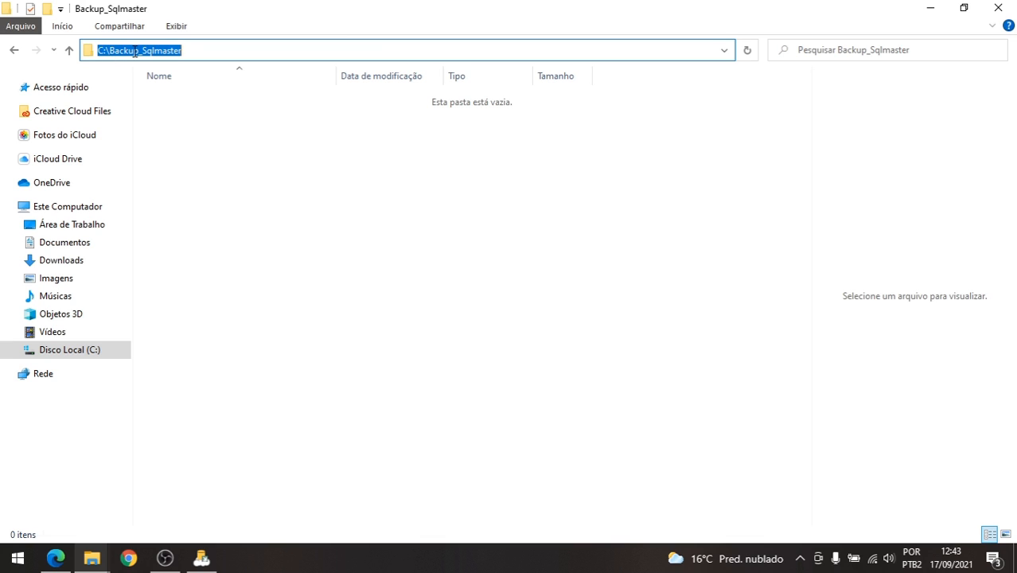
click(521, 252)
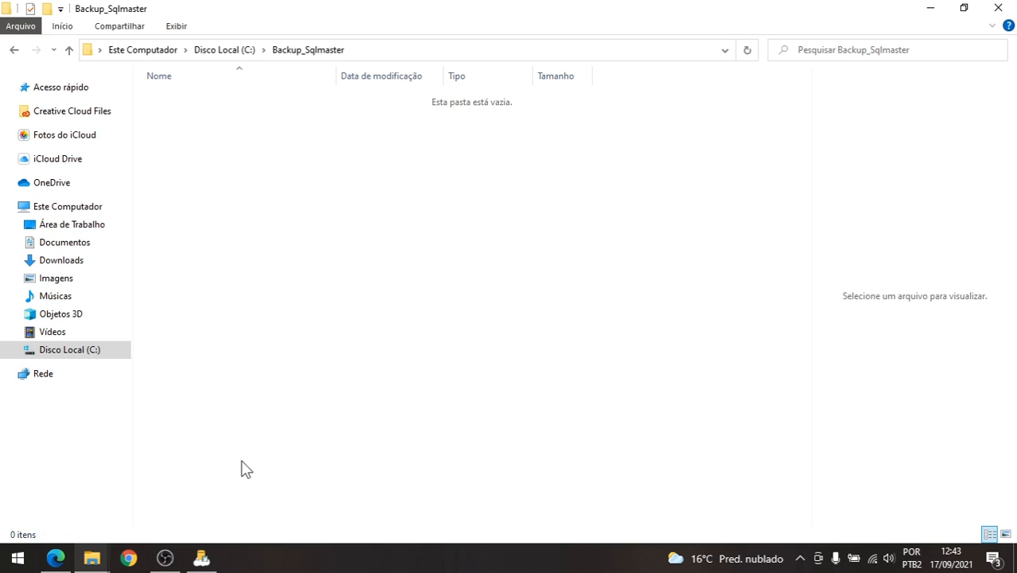
Switch to SQL Backup Master, run the BACKUP_DIARIO job immediately, and check its output archives in the Backup_Sqlmaster folder
click(203, 557)
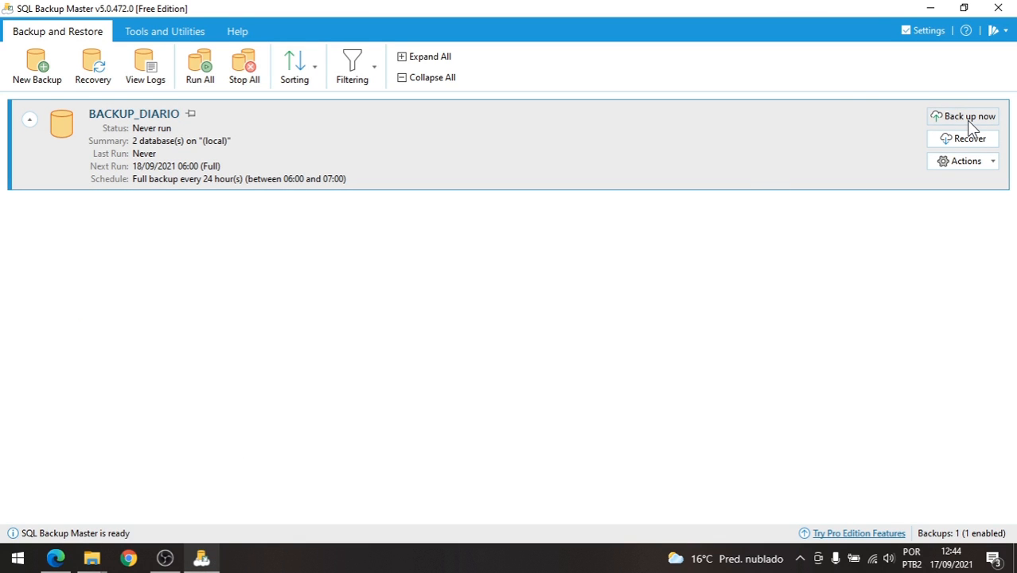
click(969, 120)
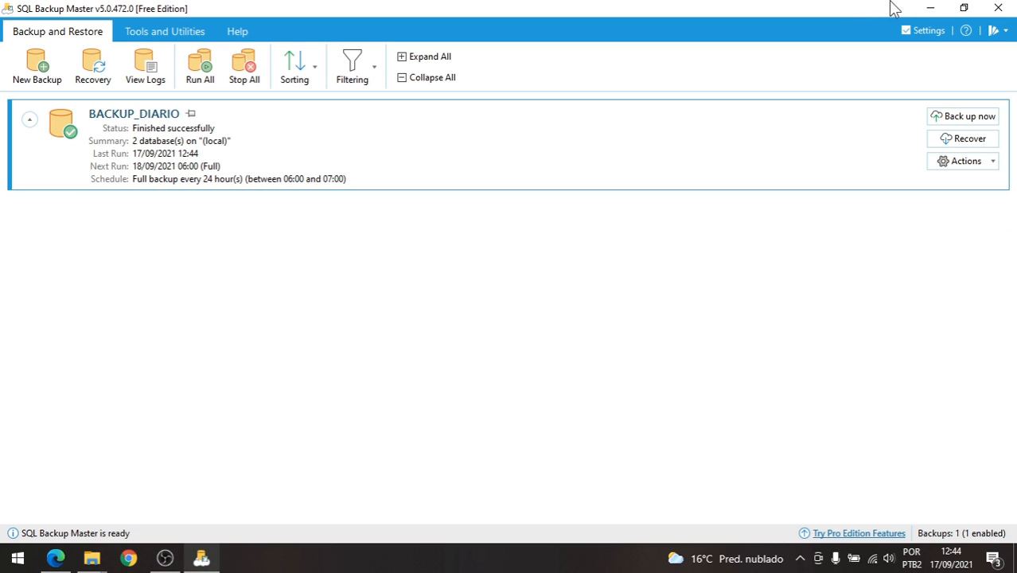
click(928, 8)
drag(641, 240, 171, 82)
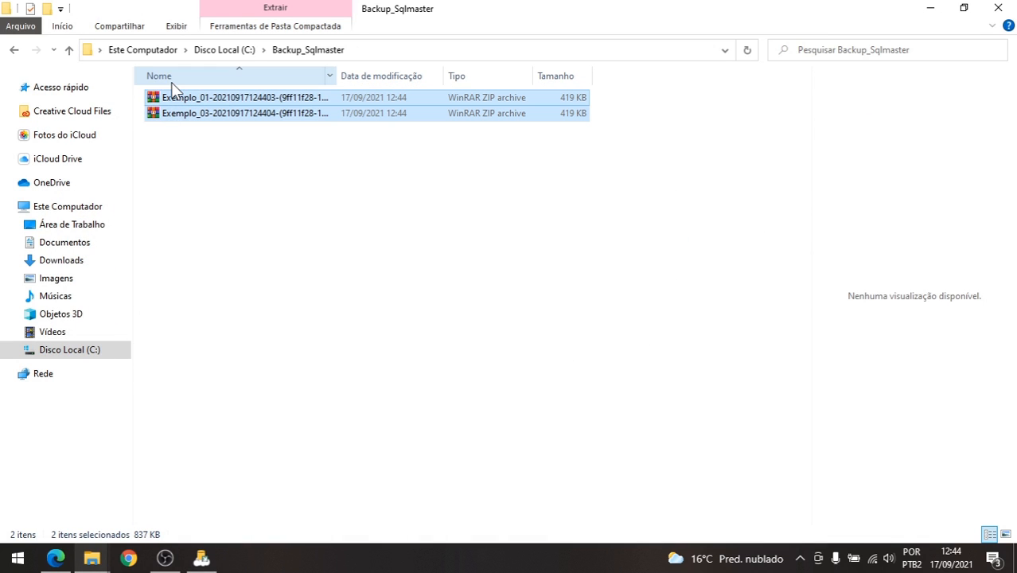
Close SQL Backup Master and select the Exemplo_01 and Exemplo_03 backup archives in File Explorer
click(202, 558)
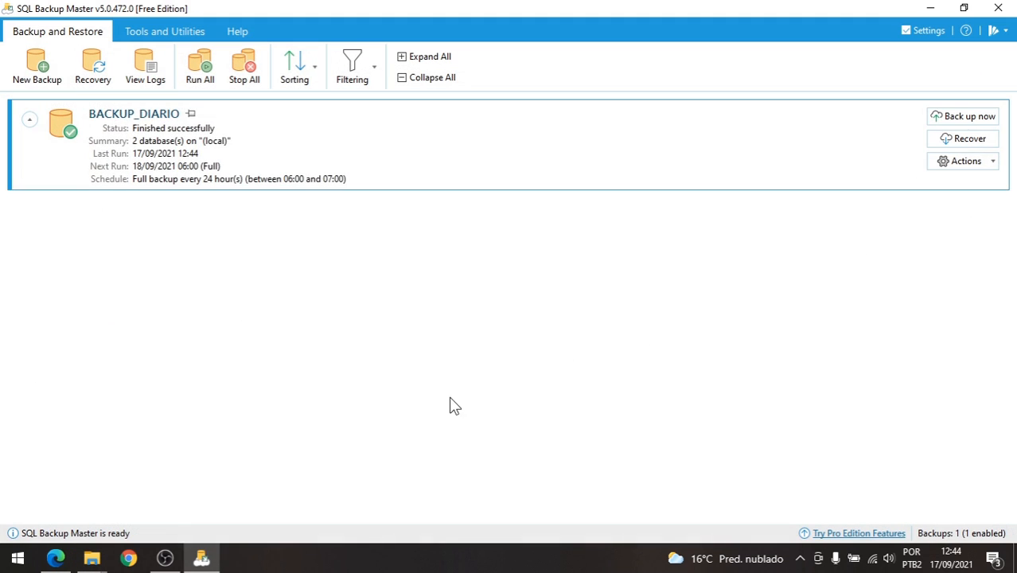
click(1009, 7)
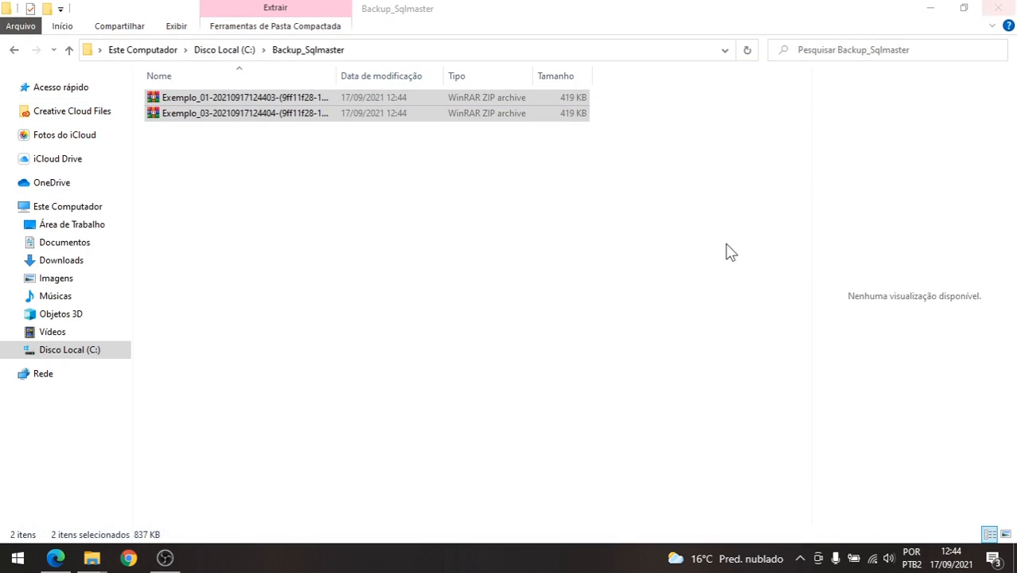
click(689, 305)
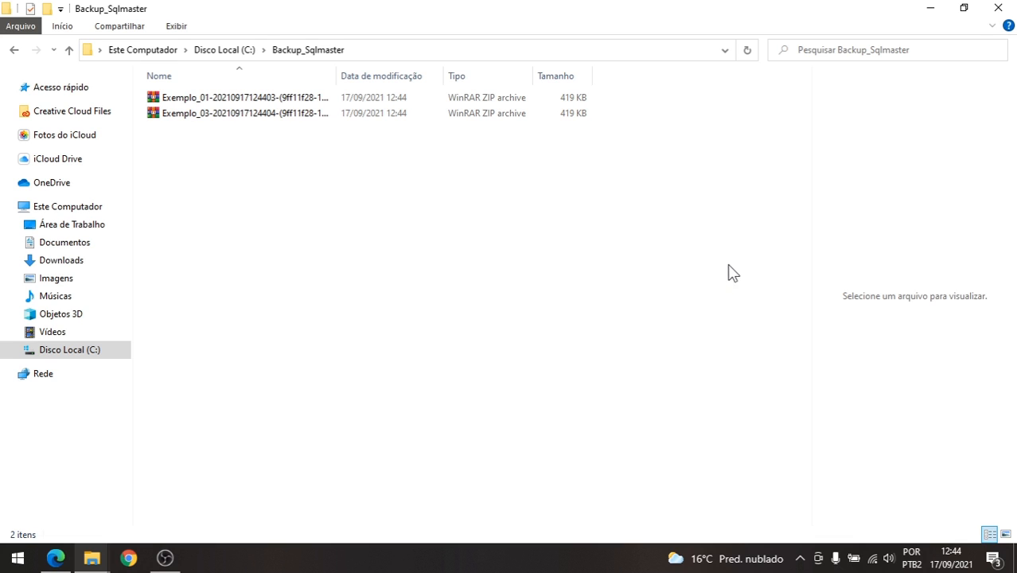
drag(731, 266, 231, 68)
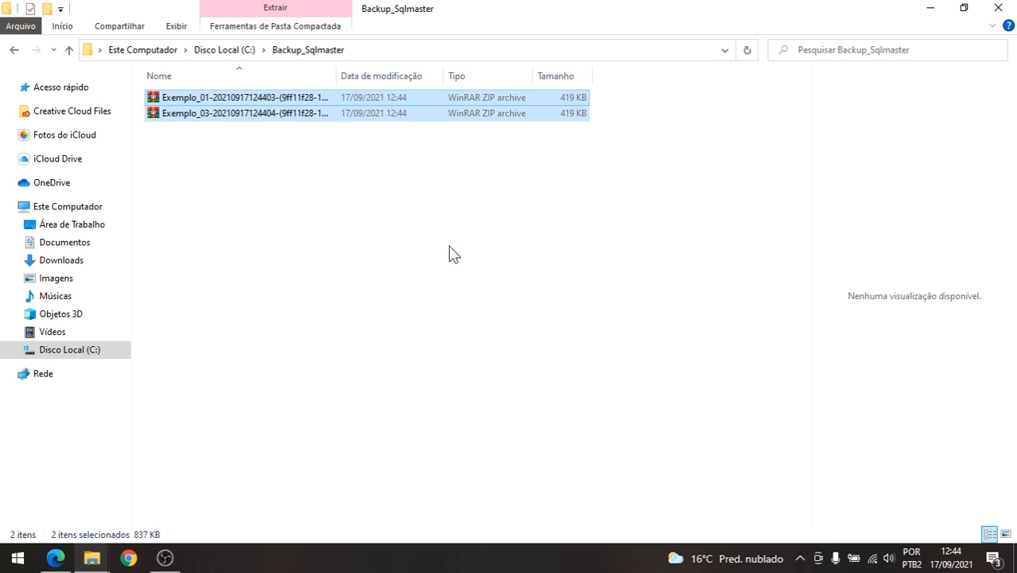